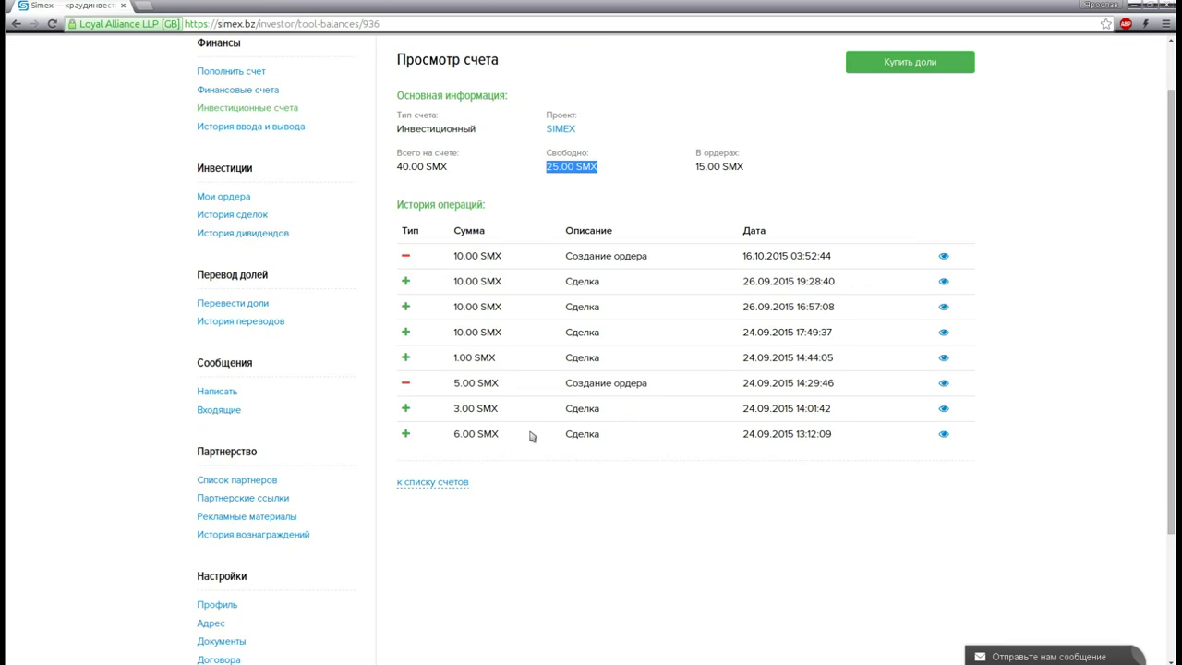
Return to Инвестиционные счета, where SIMEX shows 40.00 SMX total and 25.00 SMX free
left_click(461, 517)
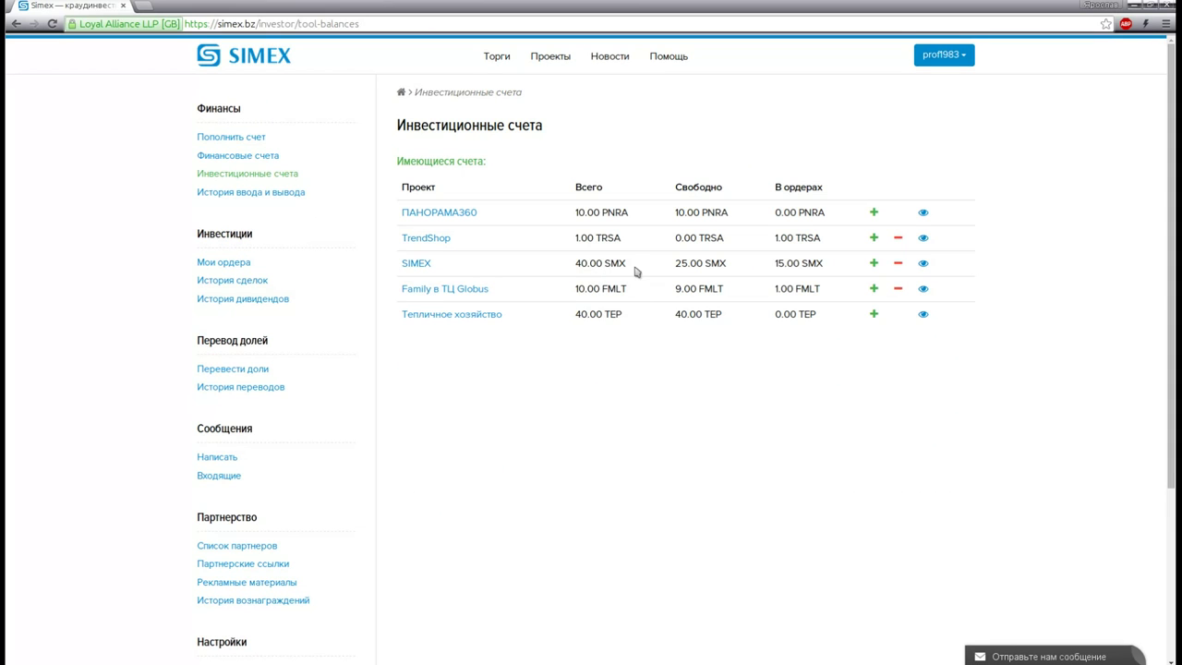
Open the SMX/RUR trading page and narrow the price chart to mid-September onward
left_click(899, 266)
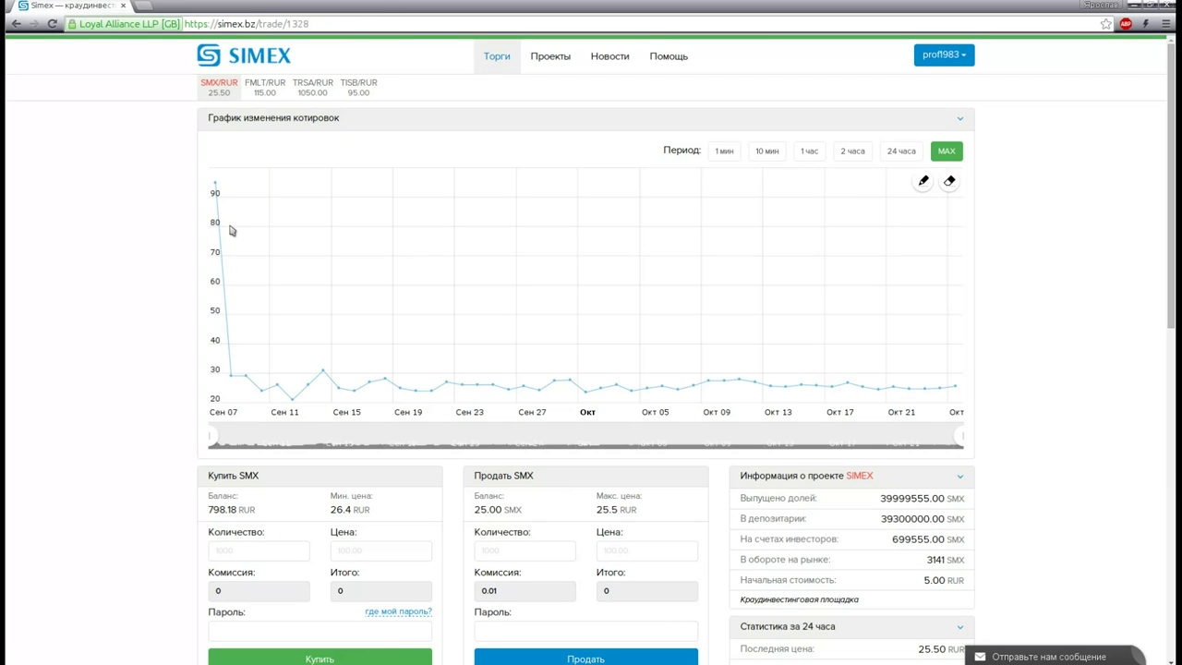
left_click_drag(213, 433, 343, 439)
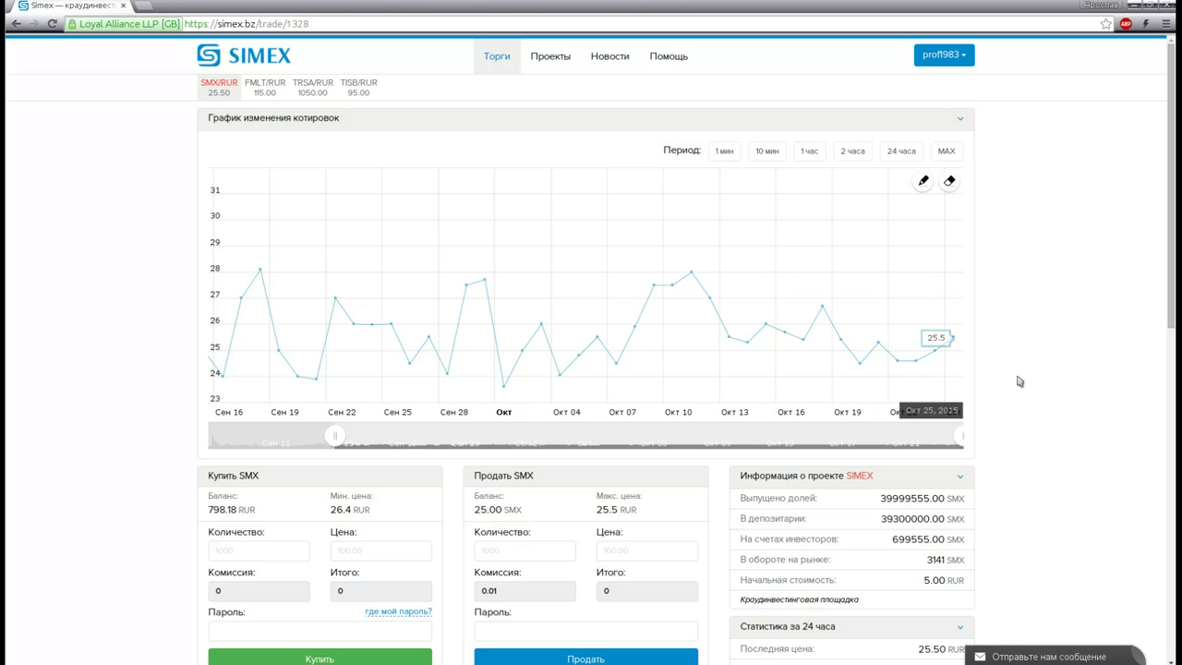
scroll(1025, 397, "down", 3)
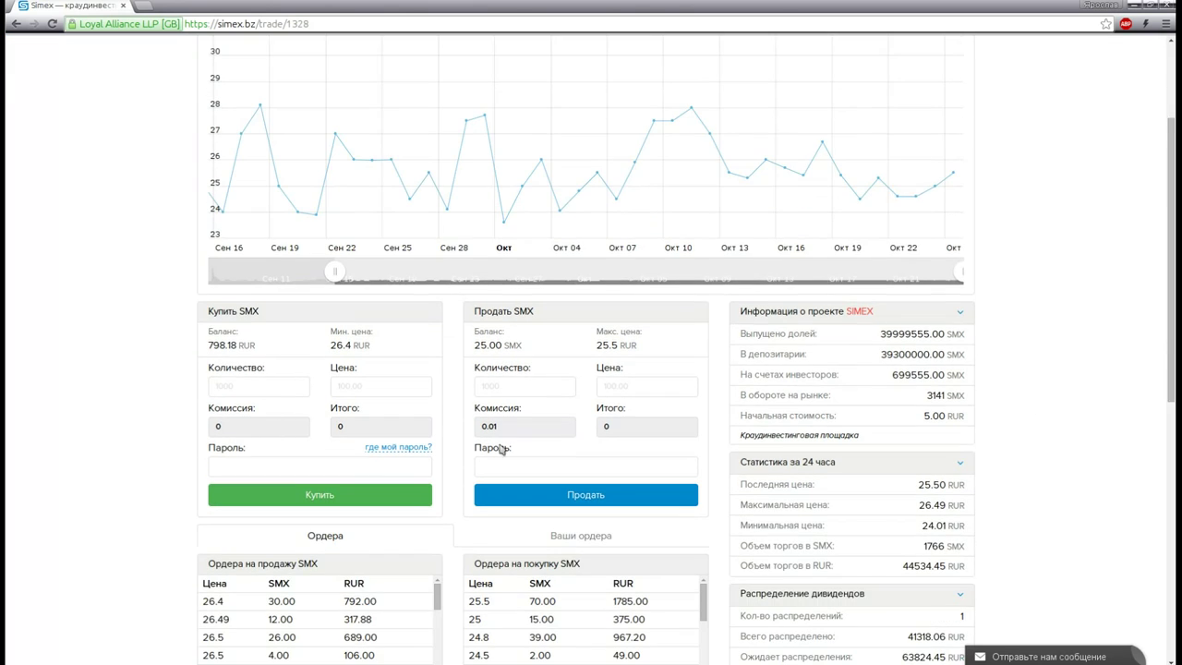
Enter quantity 10 and price 25.5 RUR in the Продать SMX form
left_click(294, 389)
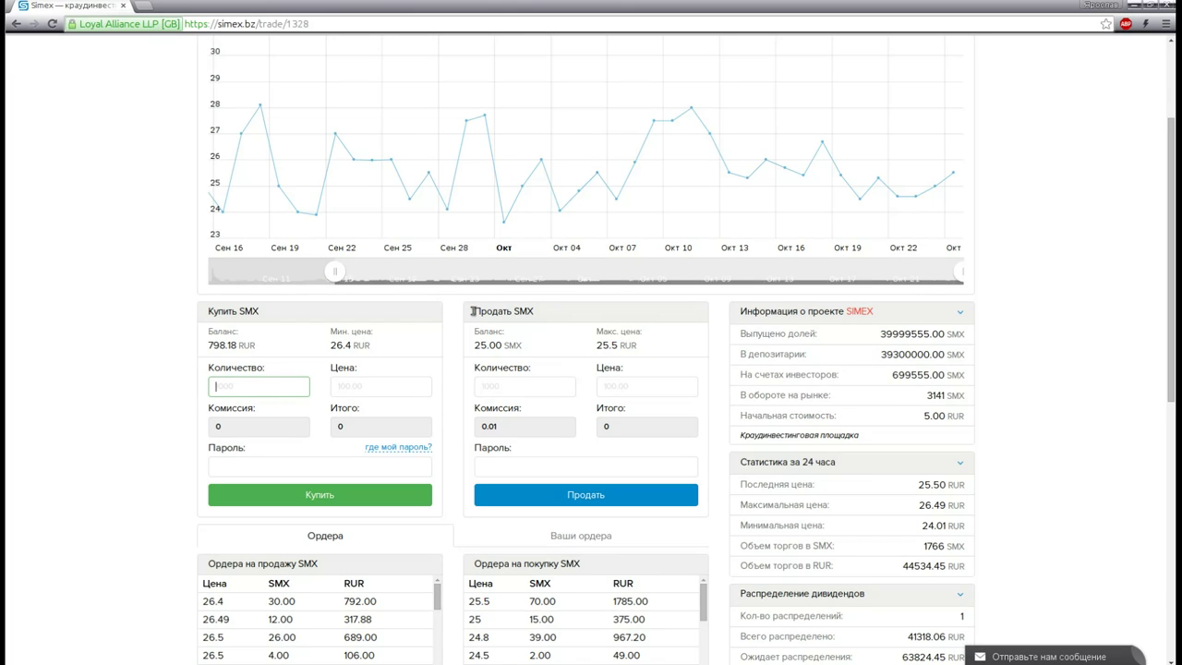
left_click_drag(474, 311, 544, 317)
left_click(518, 386)
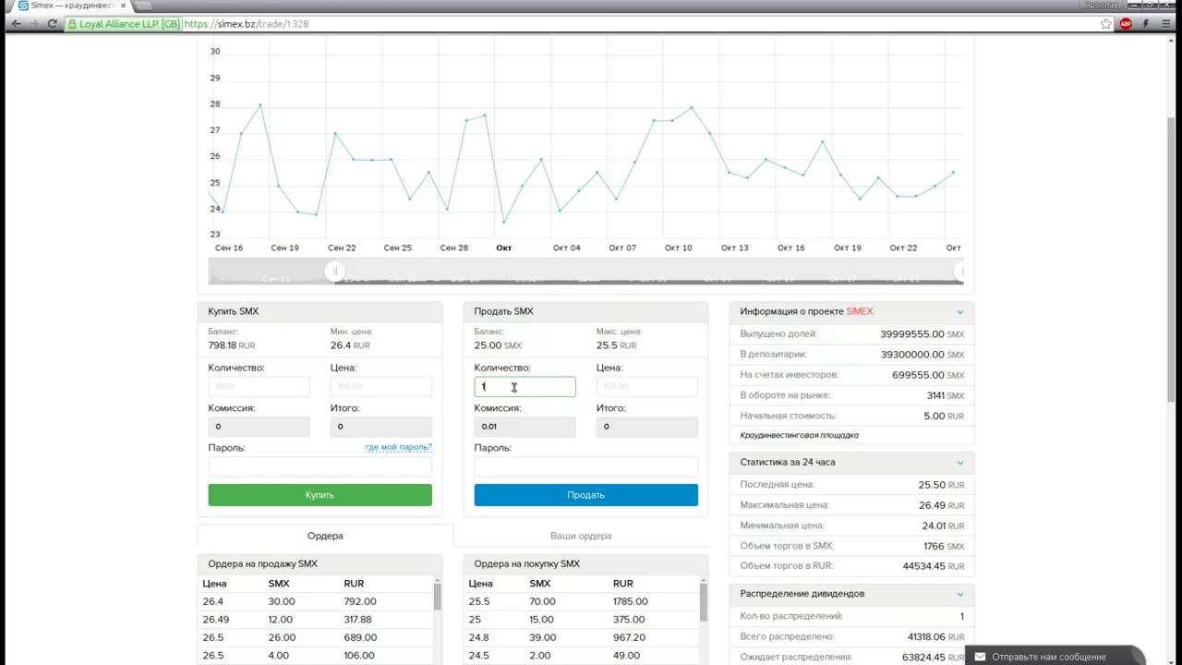
left_click(614, 387)
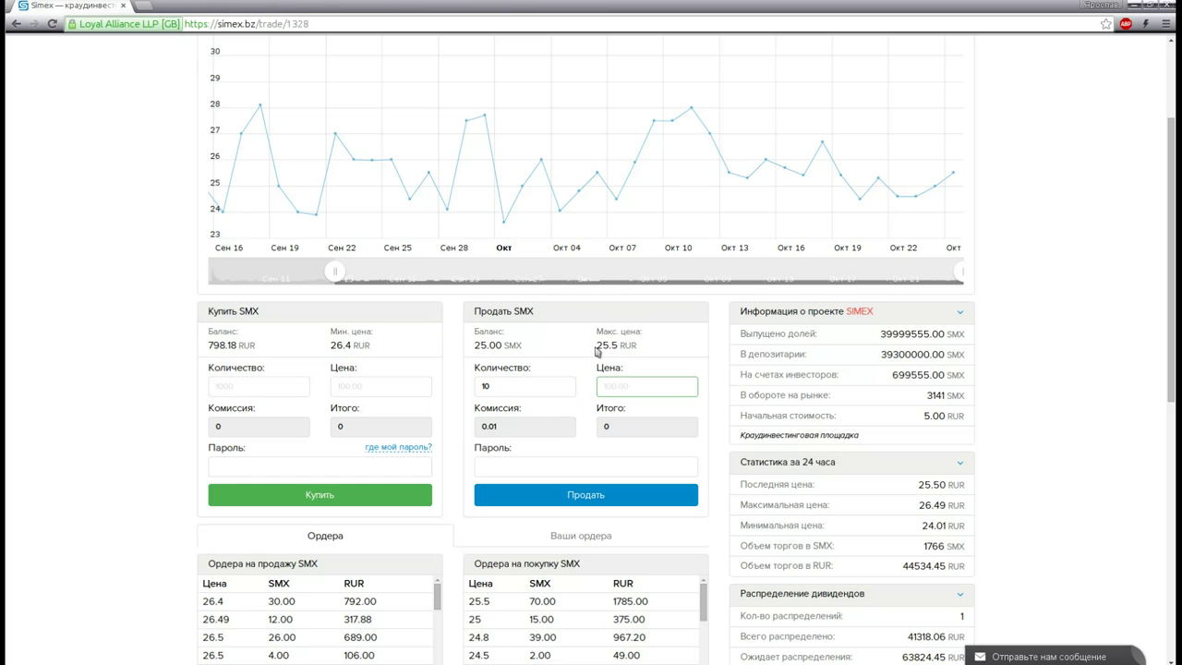
left_click_drag(597, 346, 618, 347)
key("ctrl+c")
left_click(624, 385)
key("ctrl+v")
Enter the account password and submit the sale, netting 249.91 RUR after commission
left_click(487, 463)
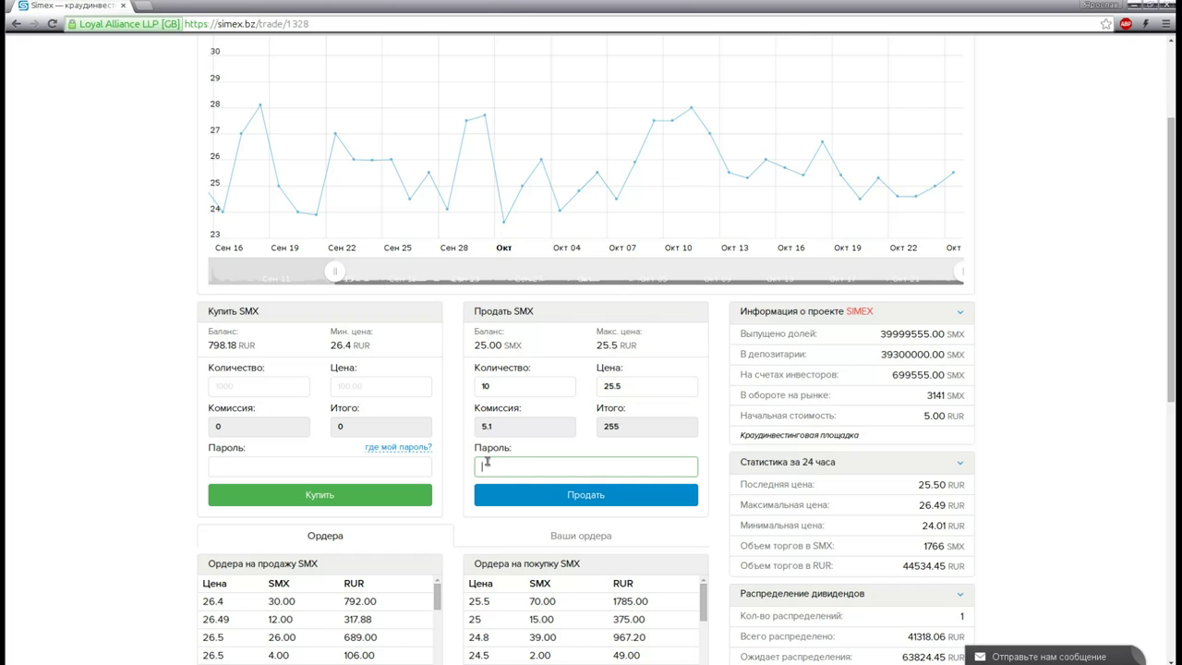
type("••")
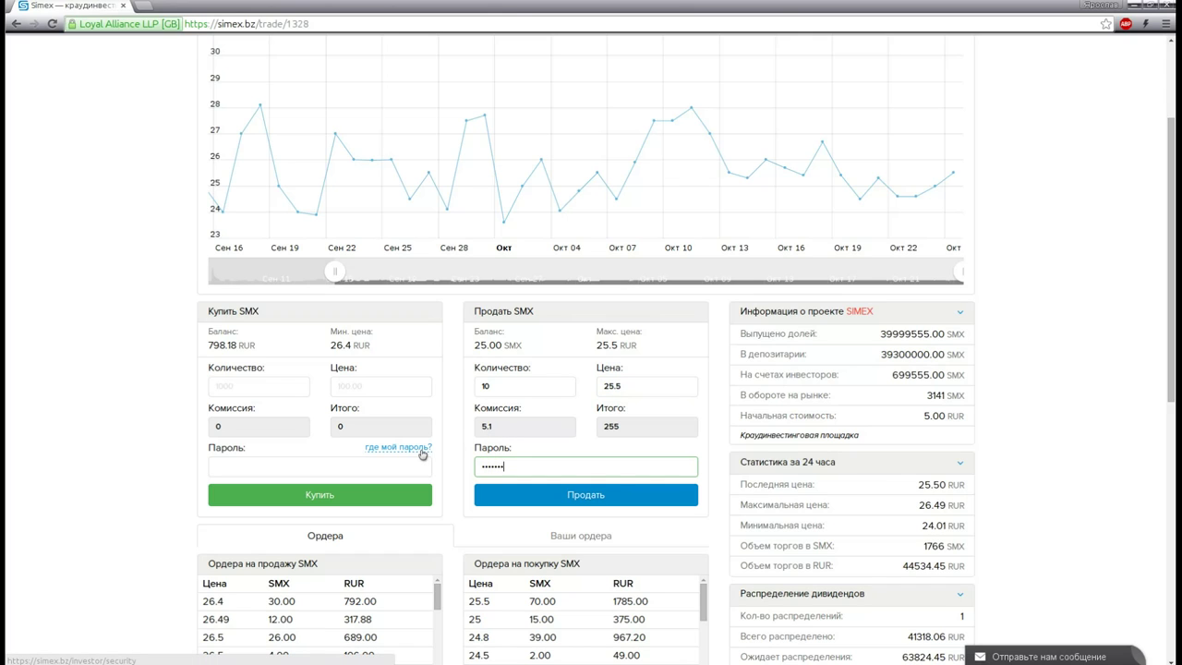
type("••••••")
left_click(510, 497)
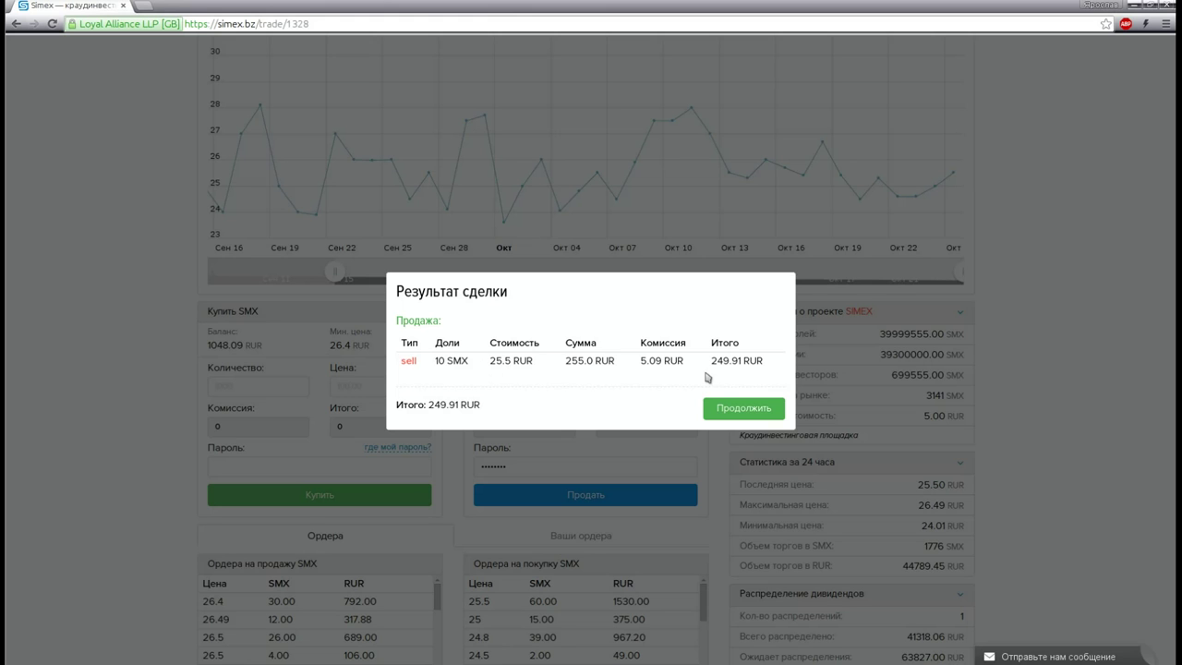
Dismiss the trade result and prefill a 60 SMX sale at 25.5 from the buy orders
left_click(728, 412)
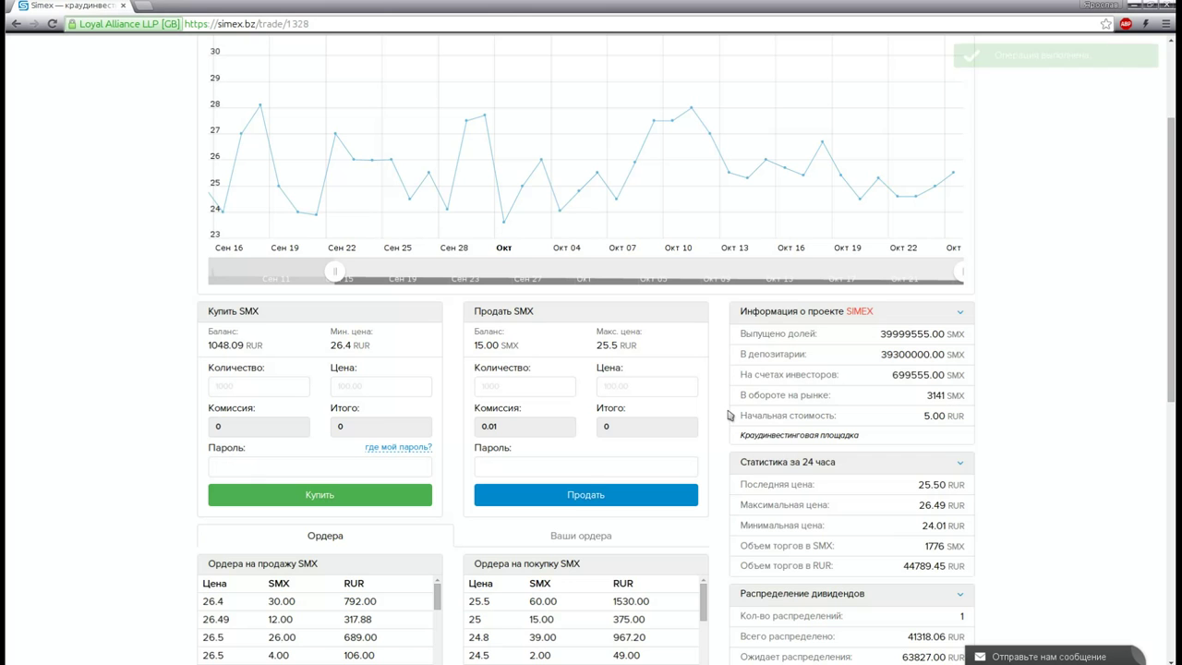
scroll(720, 412, "down", 1)
scroll(720, 412, "down", 3)
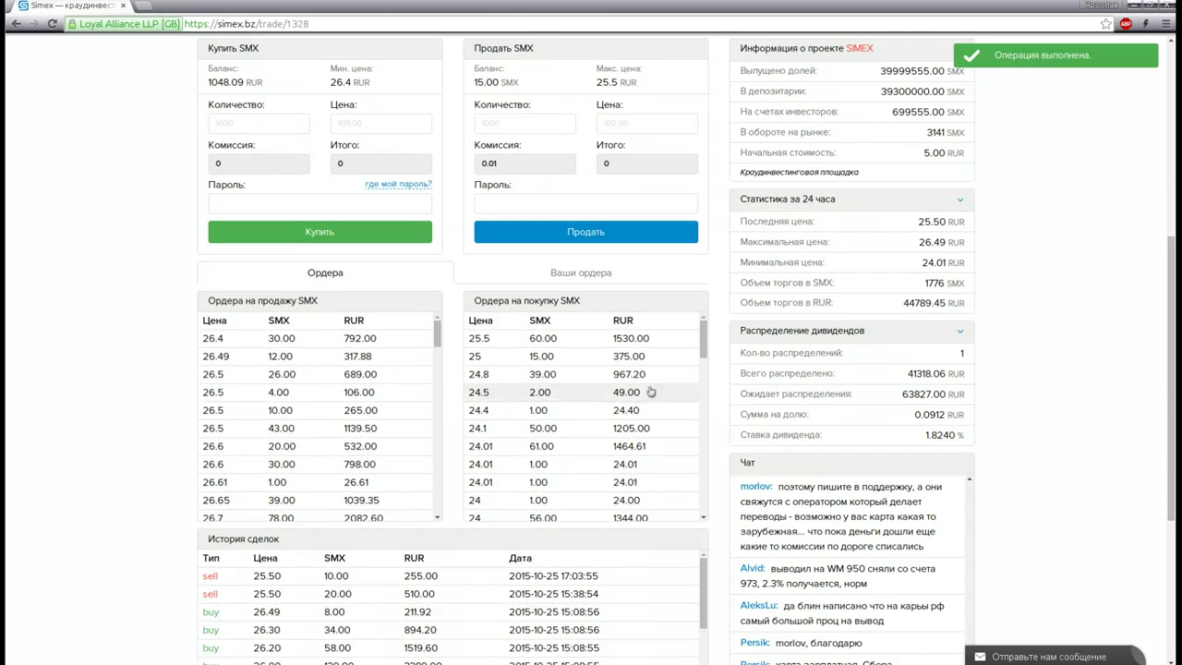
left_click(477, 342)
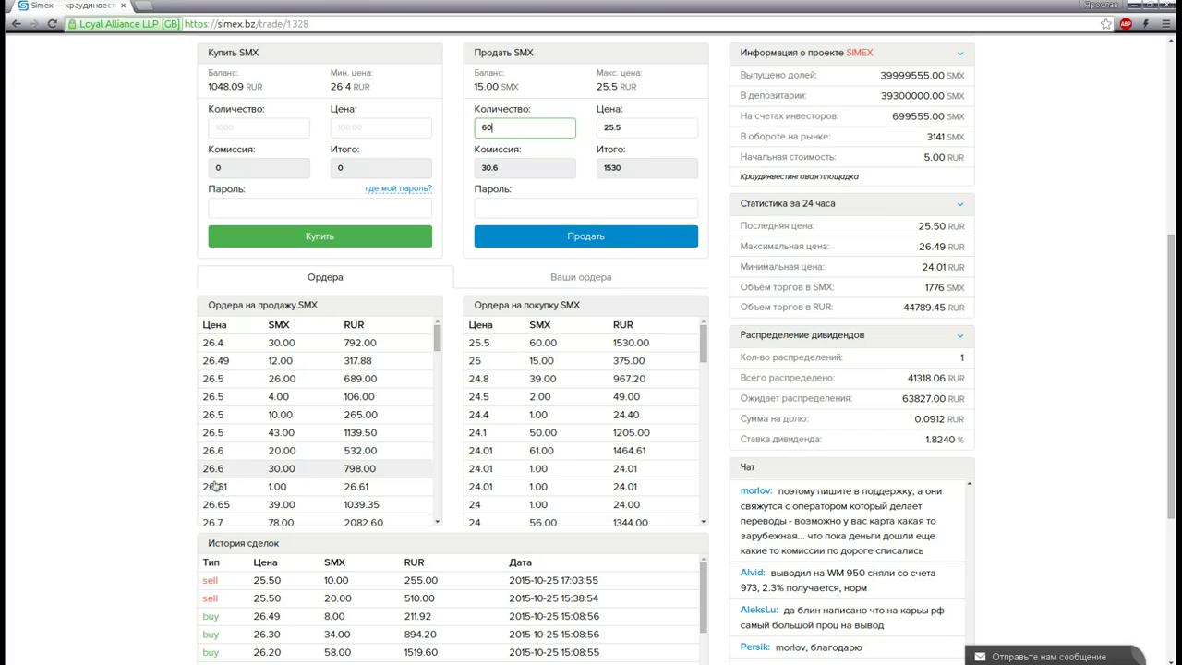
Highlight the new 10 SMX sale at 25.50 (255.00 RUR) in История сделок
scroll(214, 487, "down", 3)
double_click(253, 449)
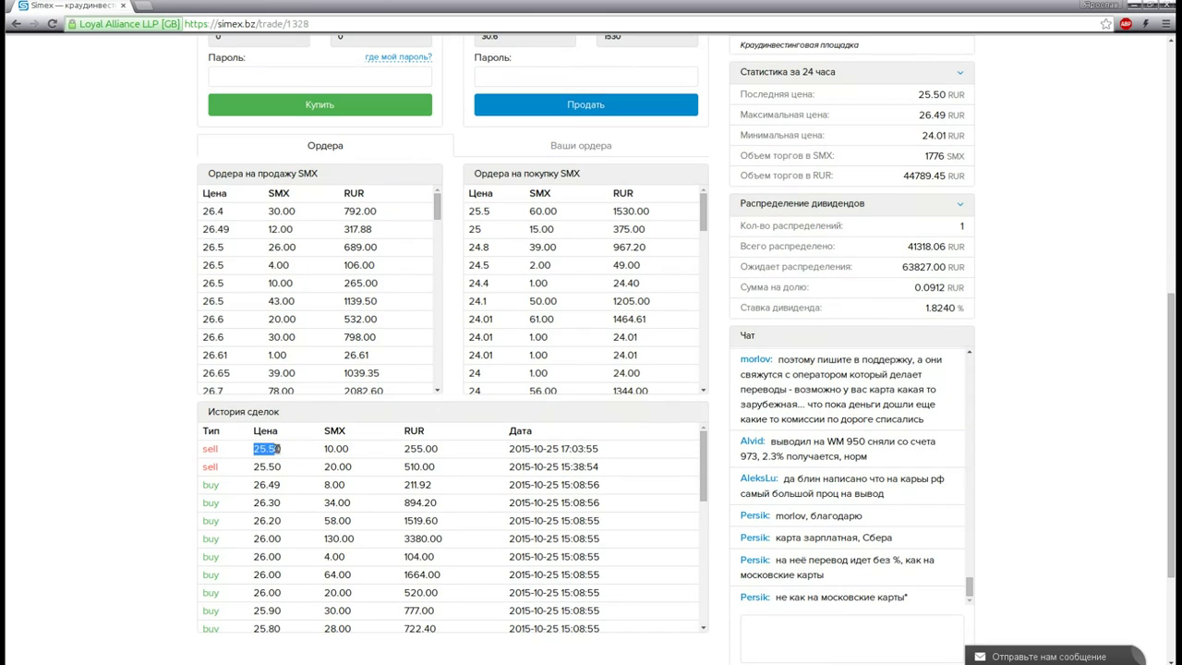
left_click_drag(202, 450, 620, 455)
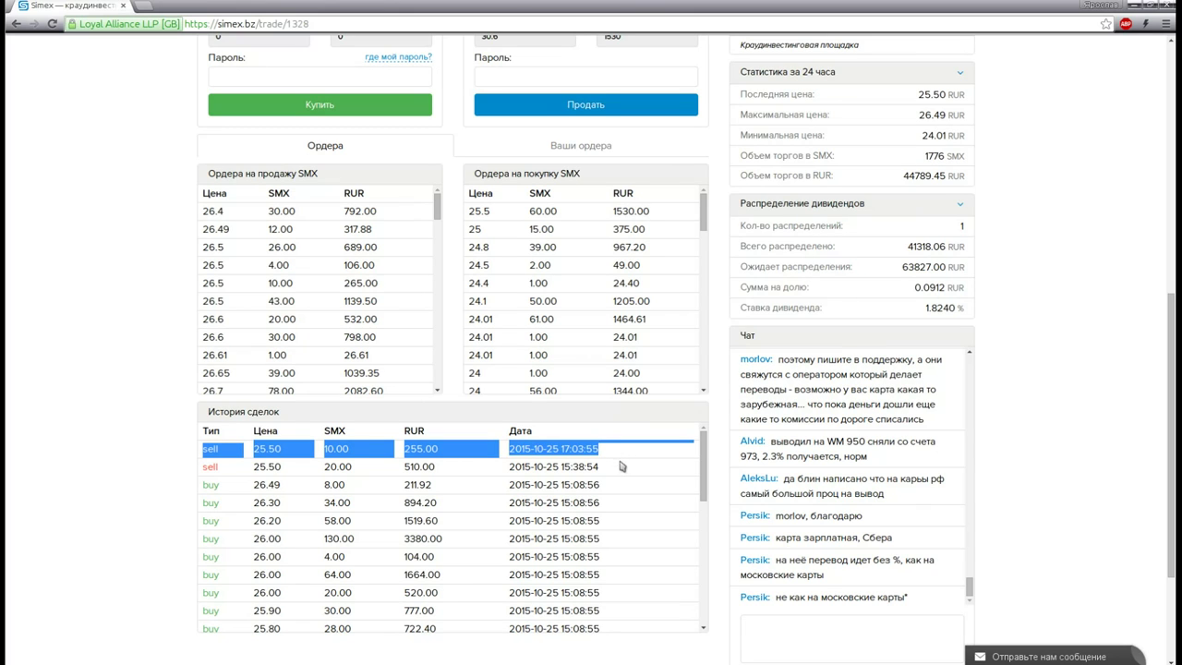
scroll(625, 490, "down", 1)
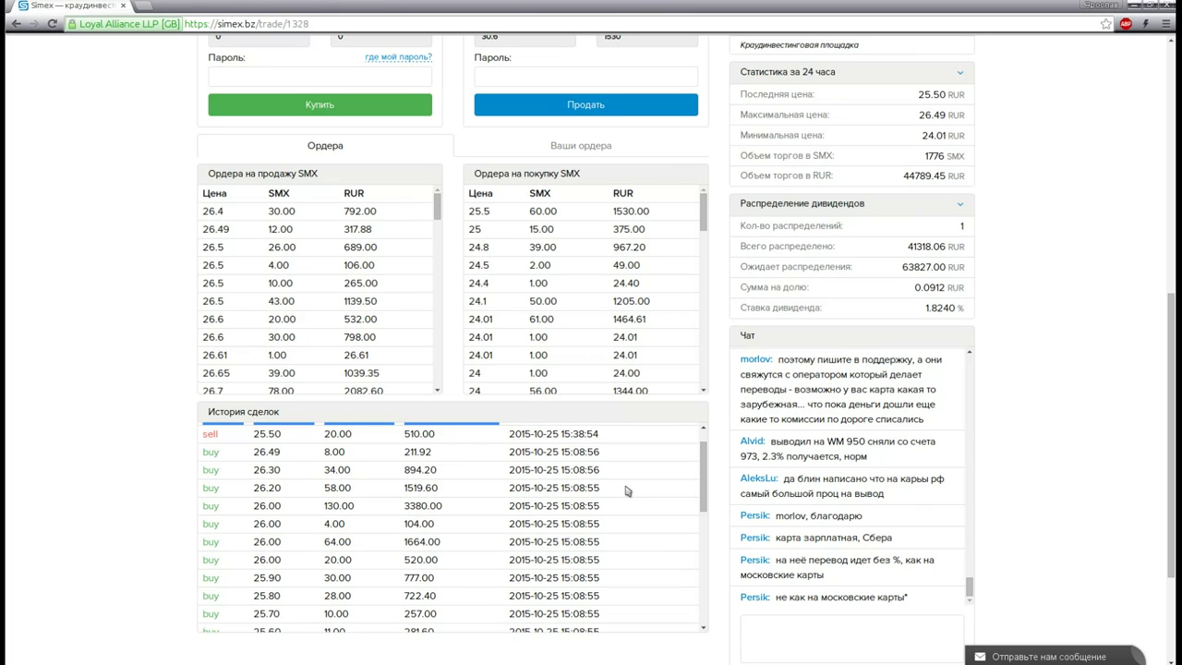
scroll(591, 499, "up", 2)
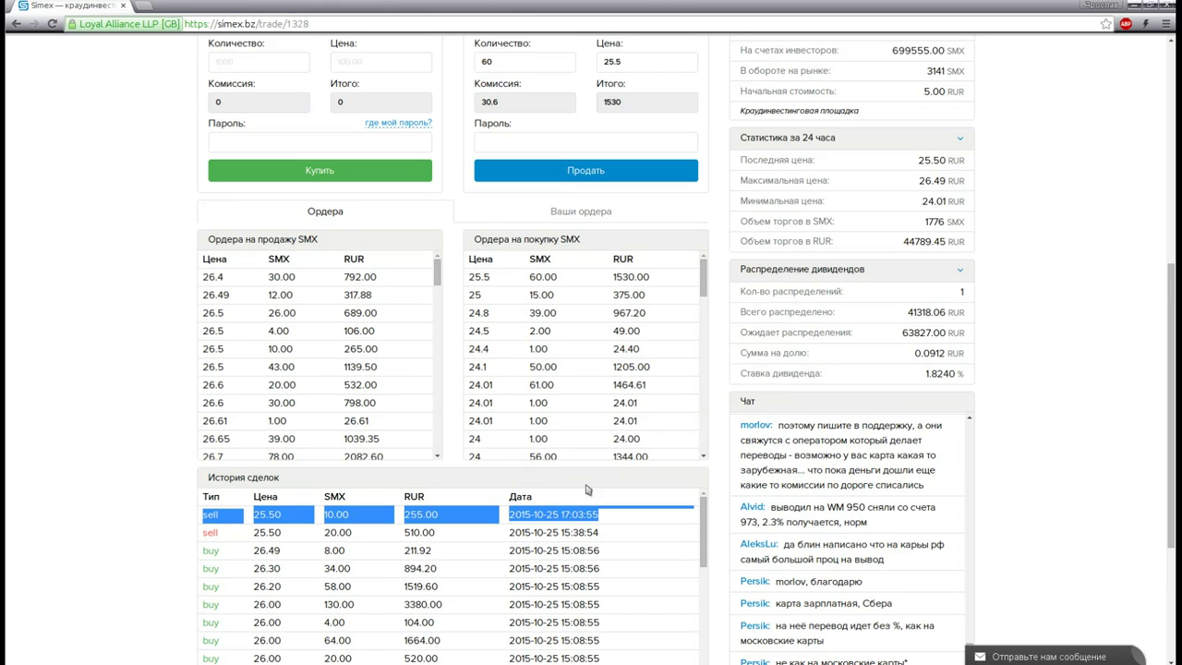
scroll(996, 386, "up", 1)
scroll(996, 386, "up", 1)
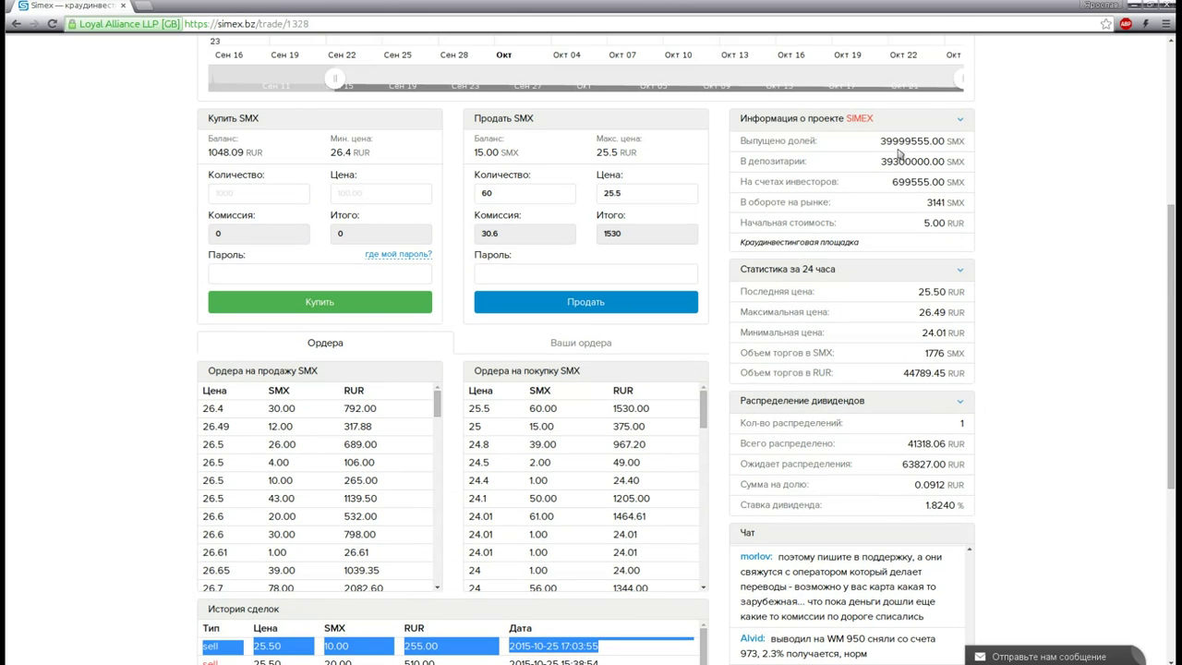
left_click_drag(926, 222, 956, 222)
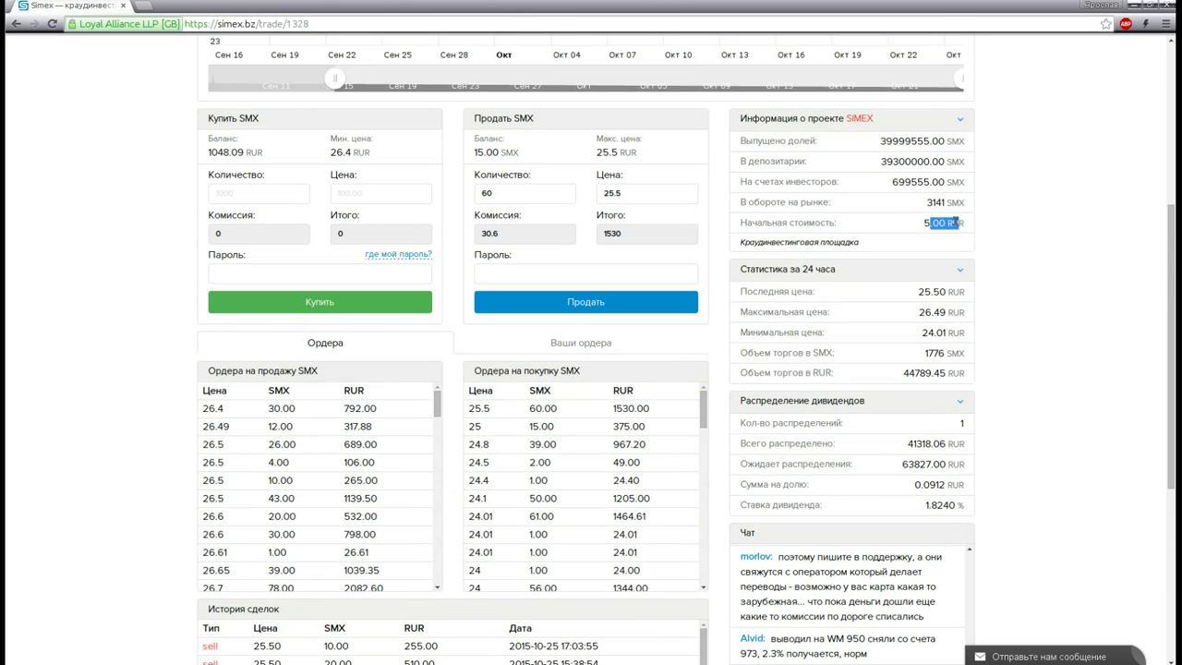
triple_click(927, 223)
scroll(969, 509, "down", 1)
left_click_drag(923, 386, 945, 386)
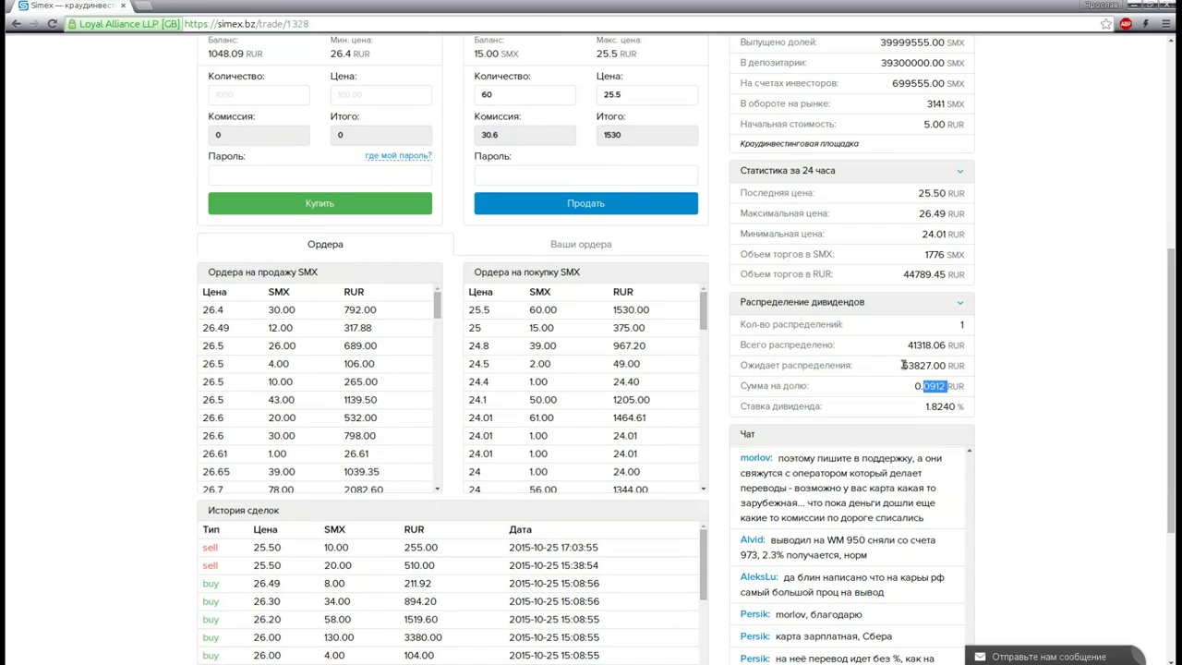
left_click_drag(902, 365, 923, 346)
left_click_drag(926, 407, 1024, 401)
scroll(1049, 403, "up", 1)
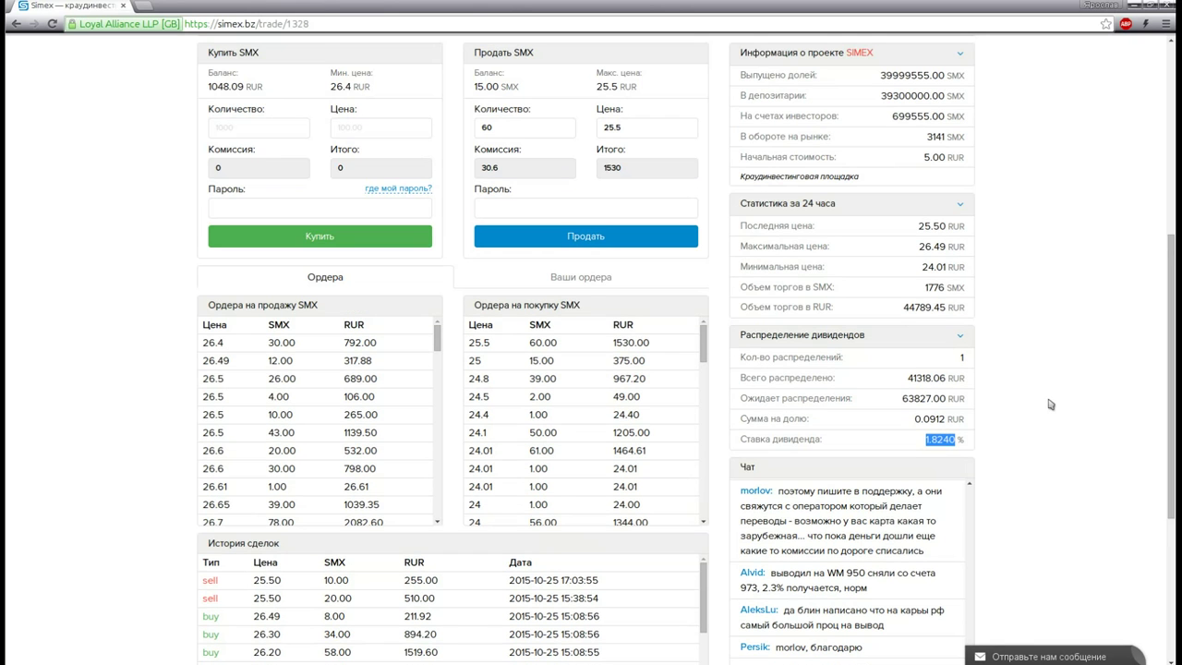
scroll(1037, 405, "down", 2)
scroll(1036, 405, "up", 6)
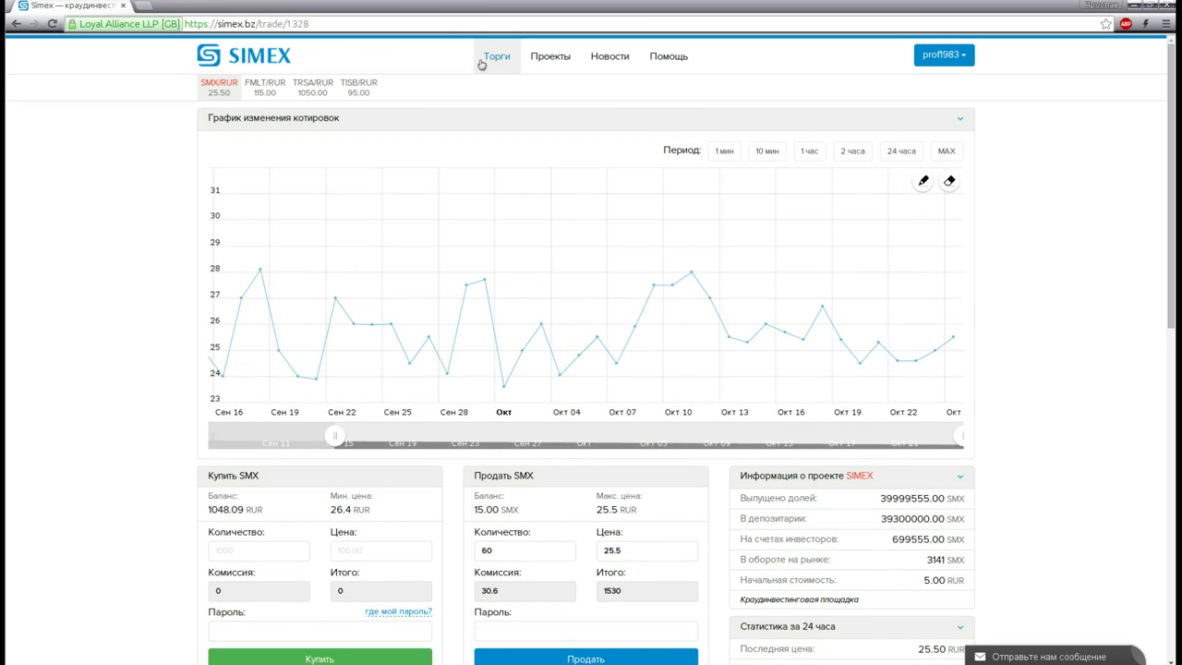
From Финансовые счета (1738.09 RUR total), open the RUR account and locate the +249.91 RUR credit
left_click(954, 56)
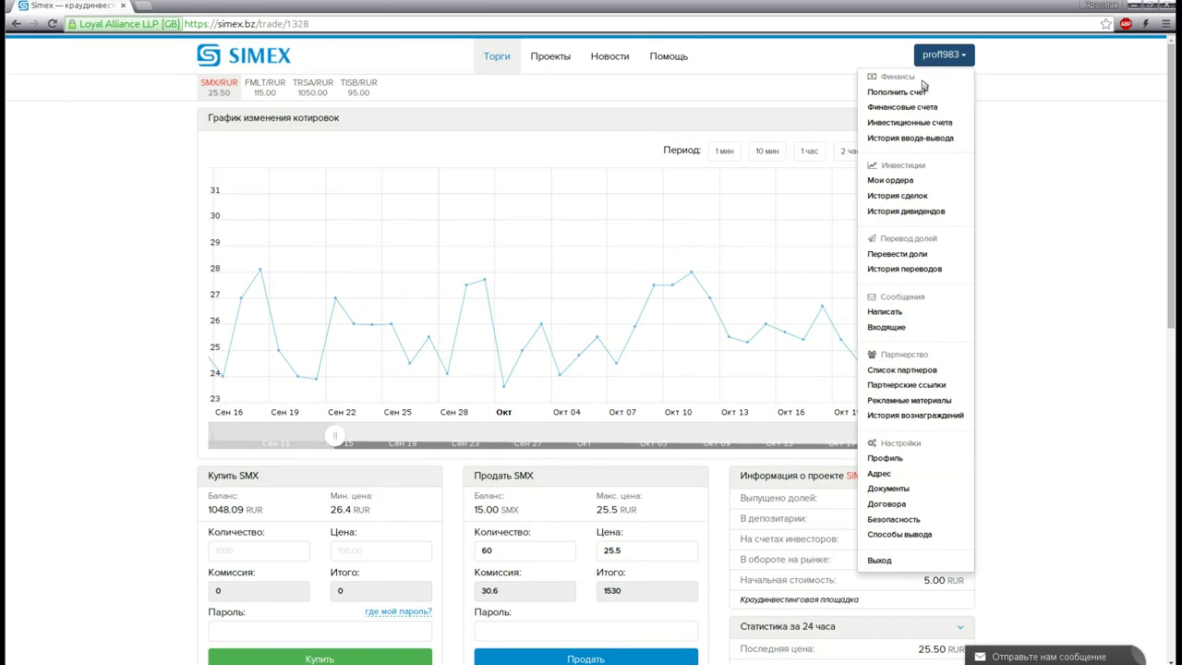
left_click(912, 107)
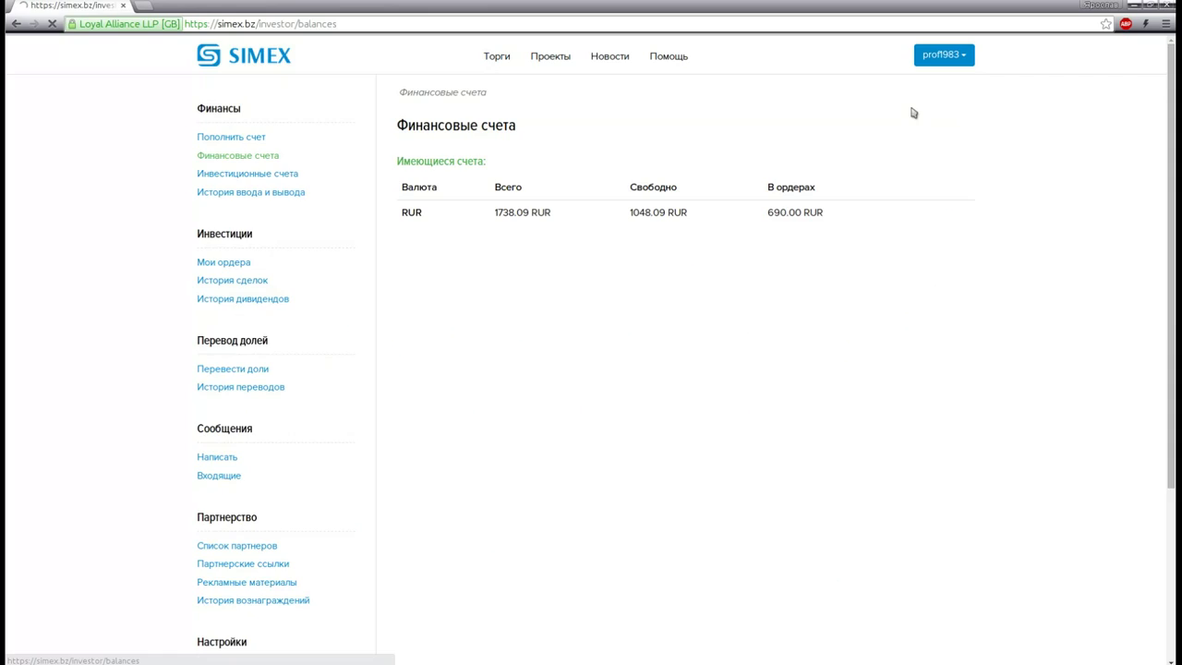
left_click_drag(483, 212, 545, 225)
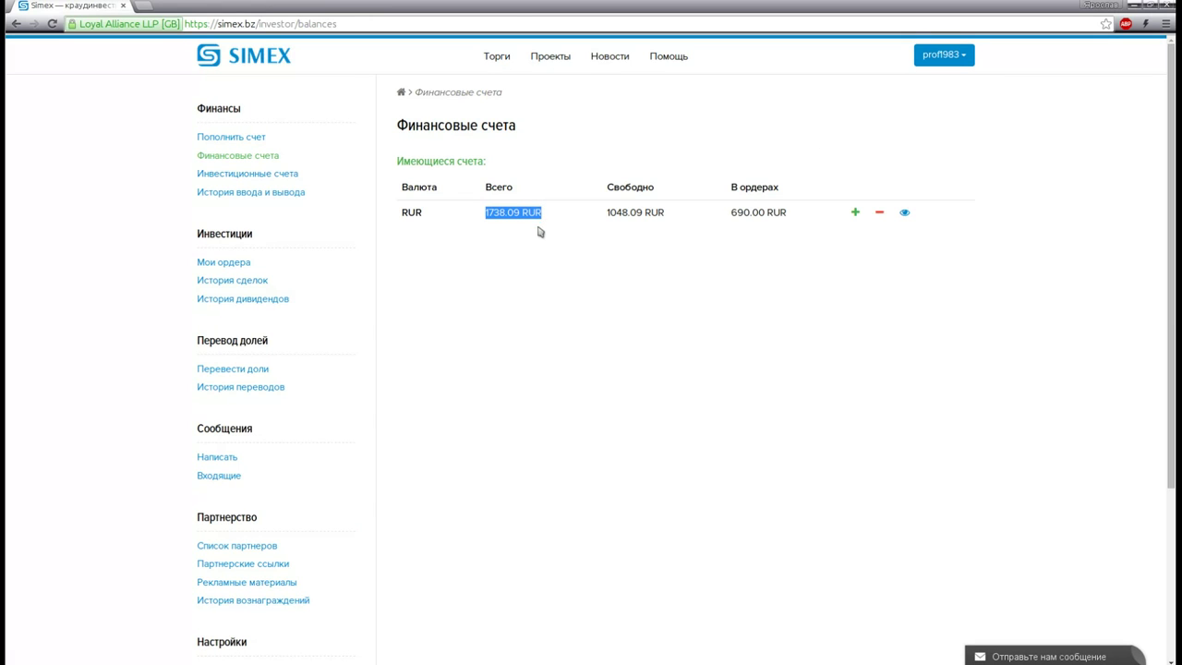
left_click(903, 213)
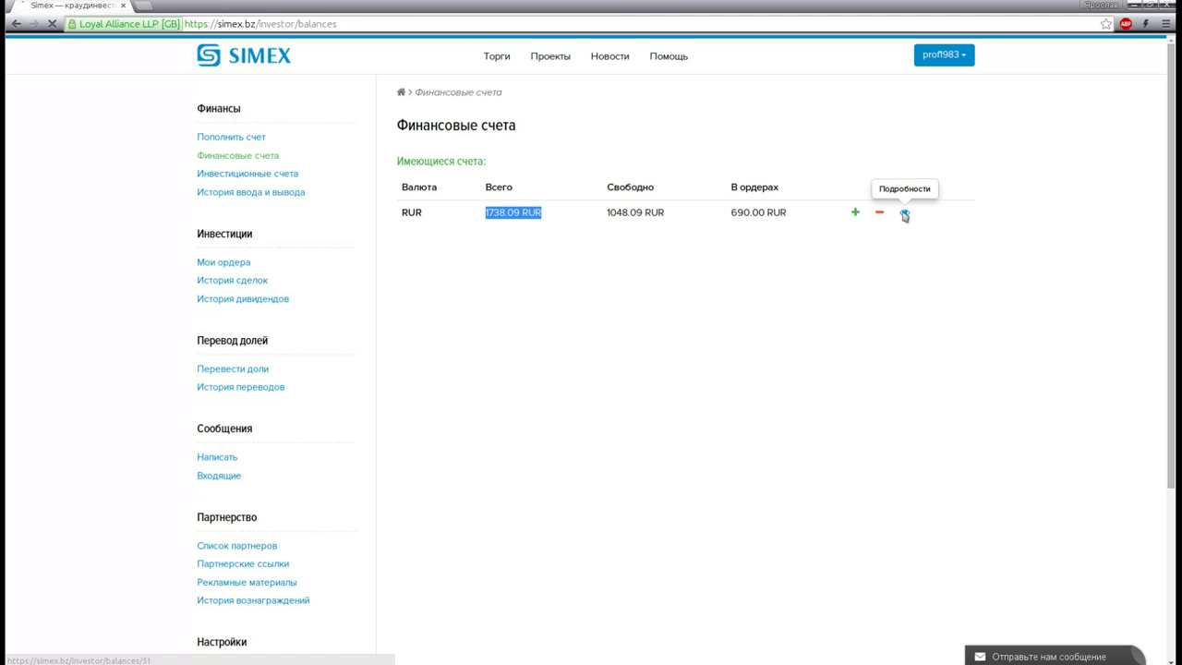
scroll(499, 325, "down", 1)
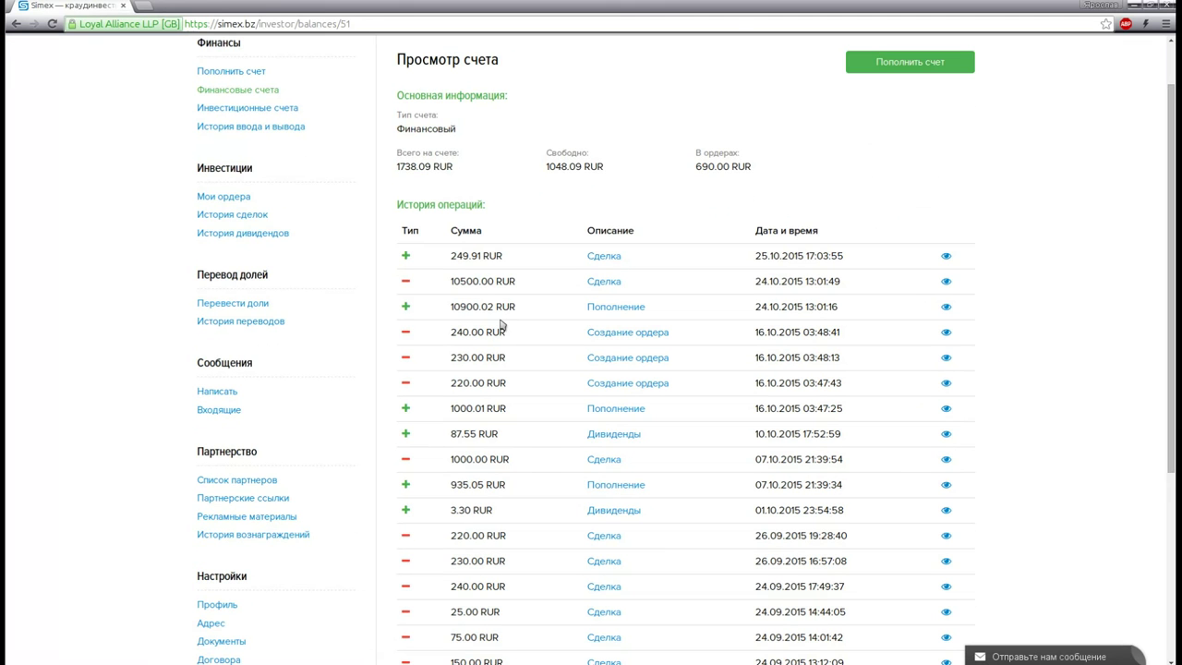
left_click_drag(451, 255, 946, 257)
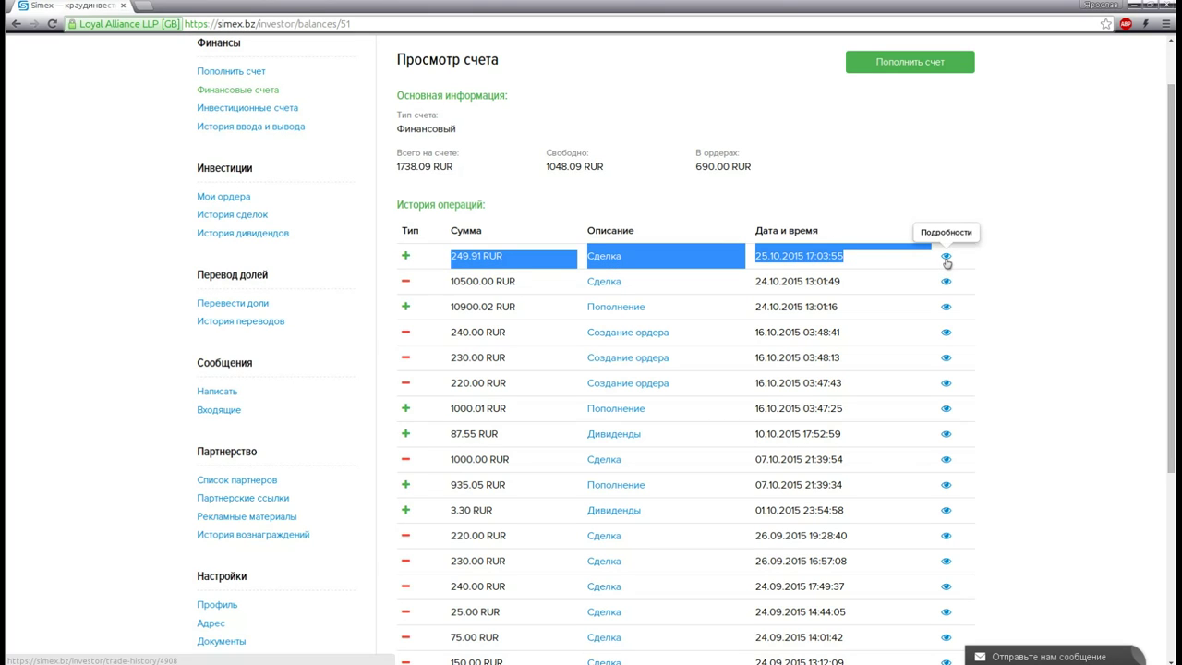
Review the trade (25.50 RUR price, 249.91 RUR credited, 5.09 RUR commission), then open RUR withdrawal
left_click(945, 256)
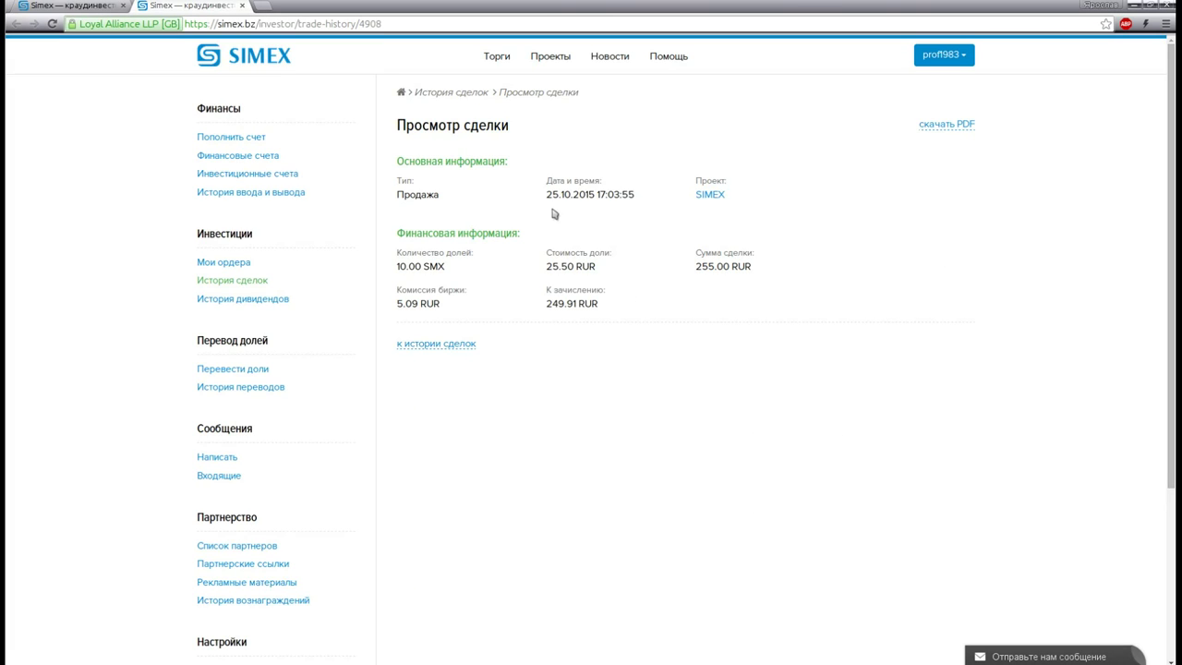
left_click_drag(545, 194, 656, 198)
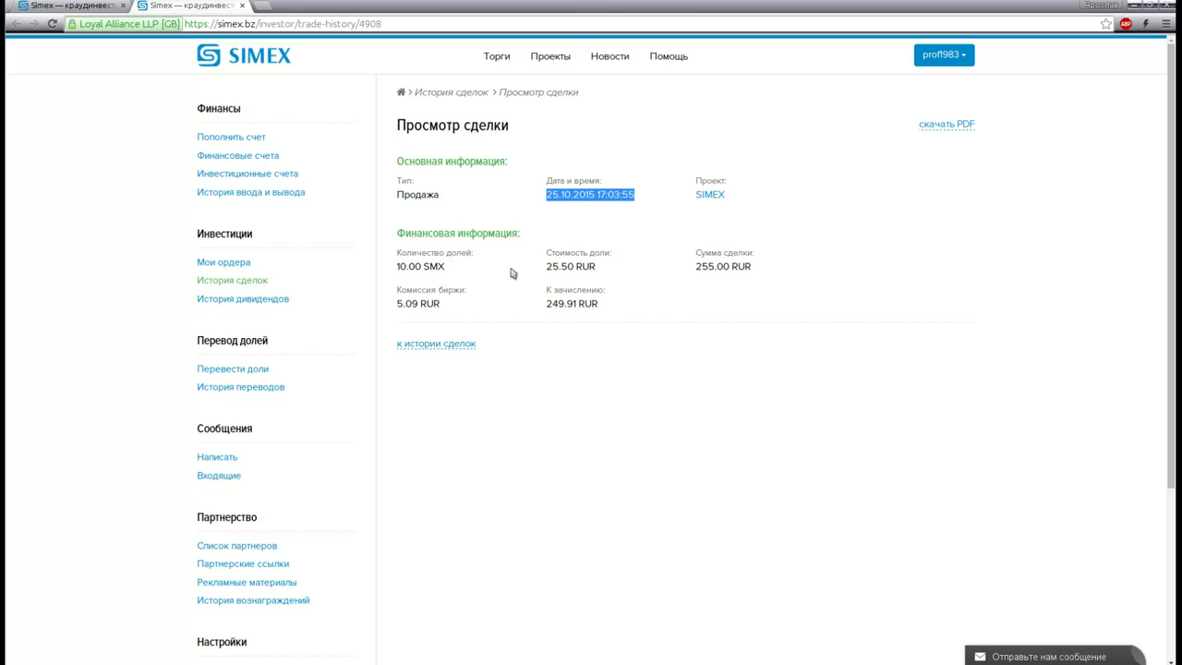
left_click_drag(546, 266, 597, 267)
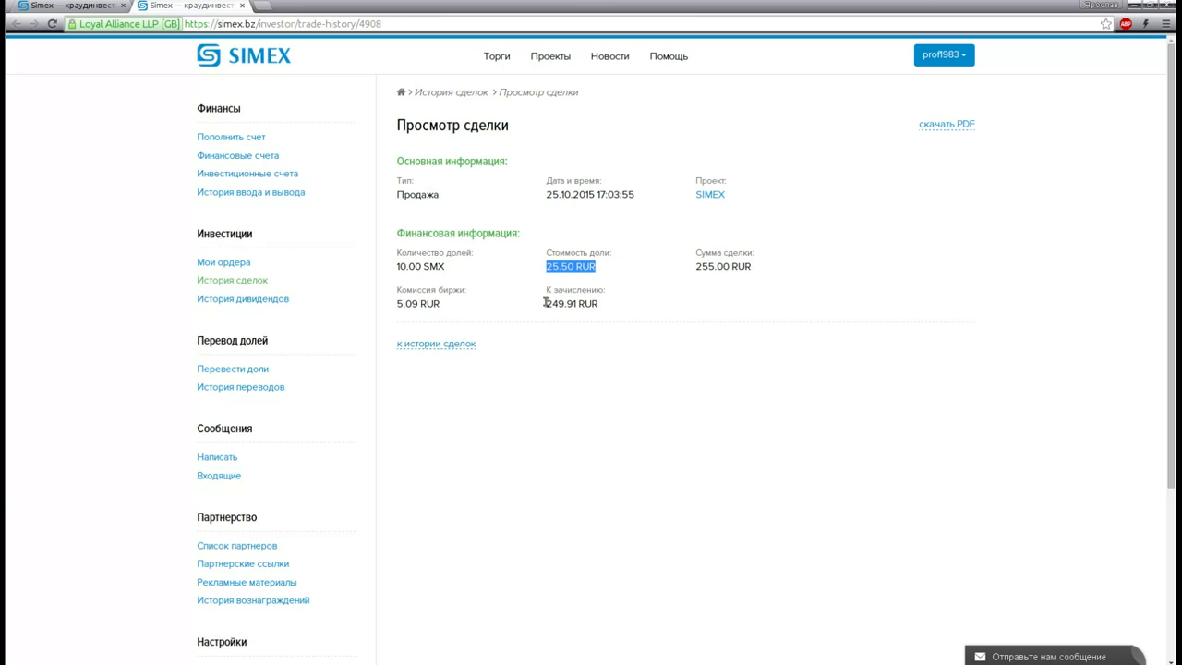
left_click_drag(546, 303, 601, 303)
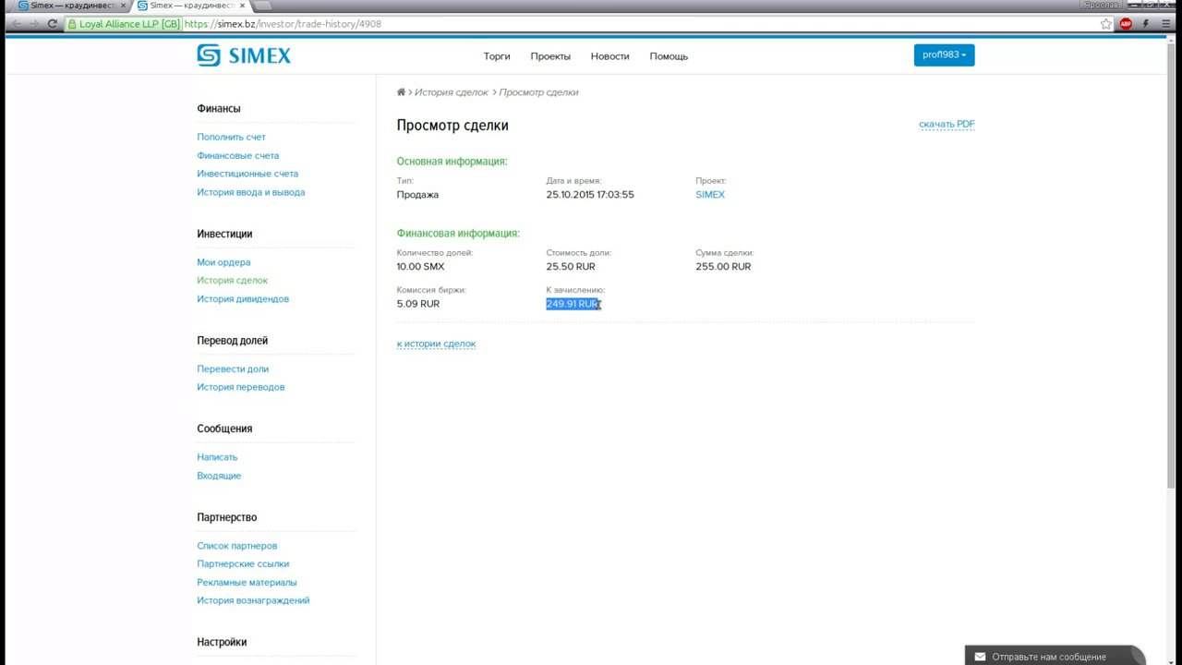
left_click_drag(397, 304, 439, 304)
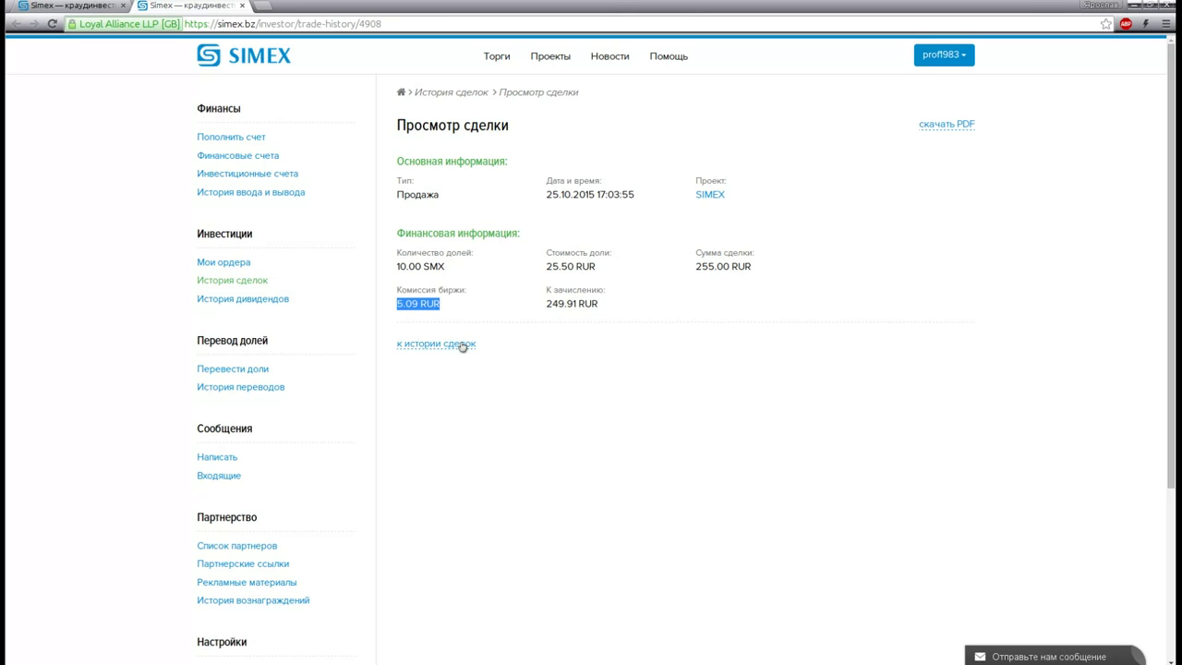
left_click(263, 156)
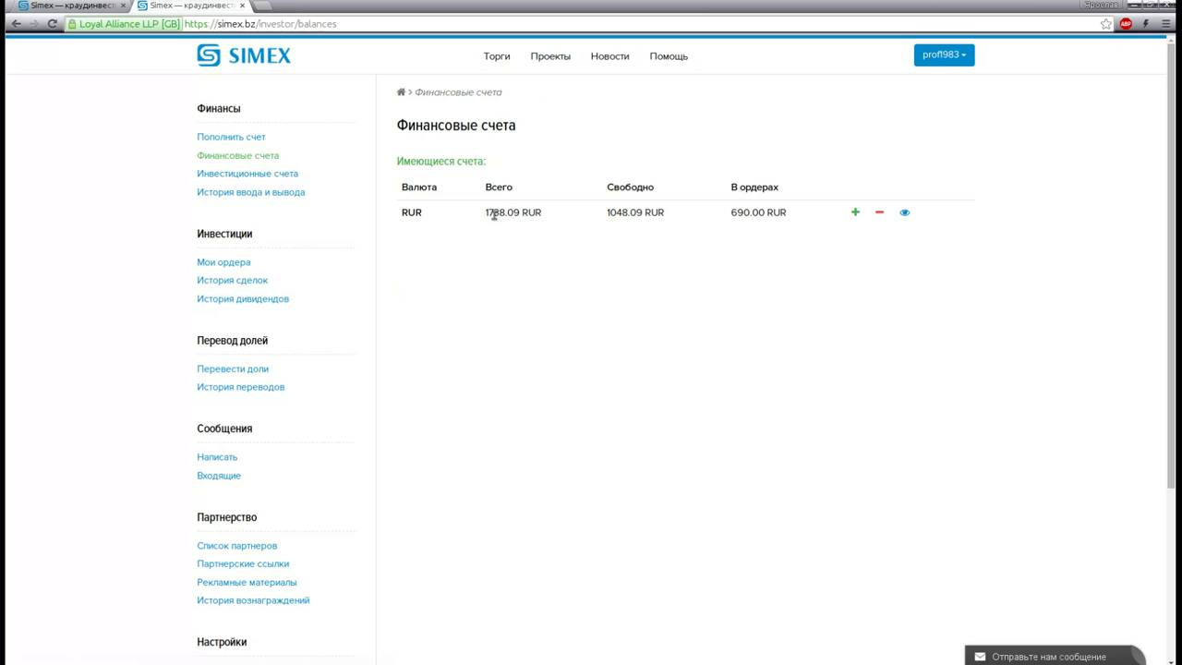
left_click(880, 215)
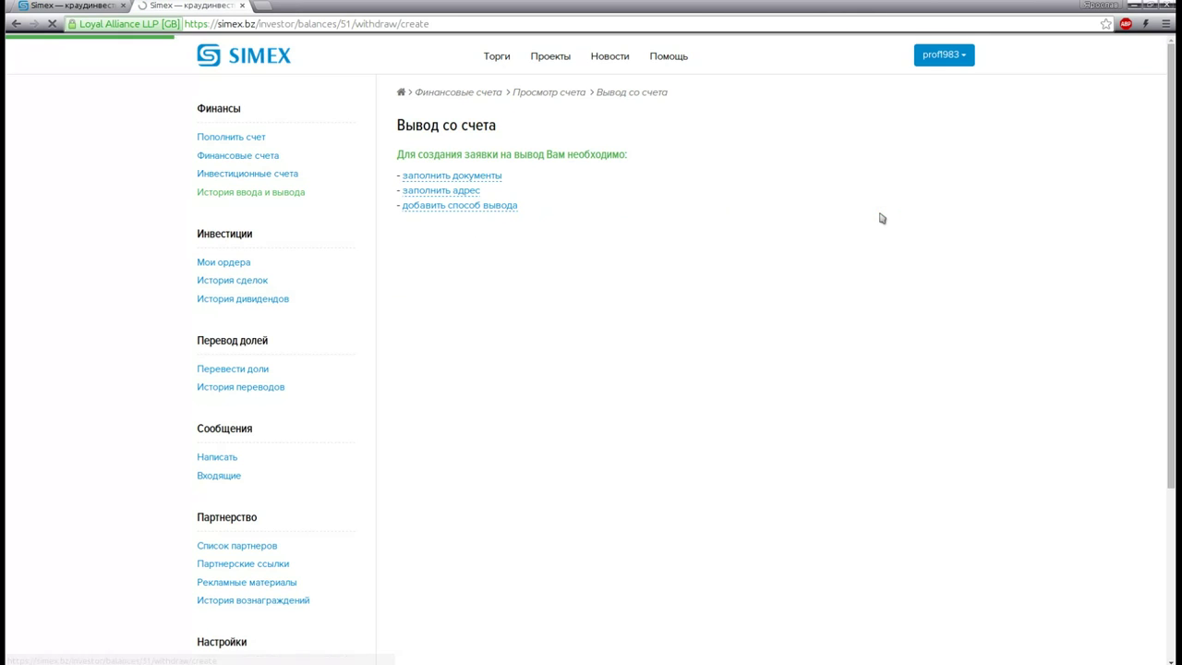
Add Яндекс.Деньги (2.10% commission) as a new withdrawal method and focus the Номер кошелька field
left_click(469, 180)
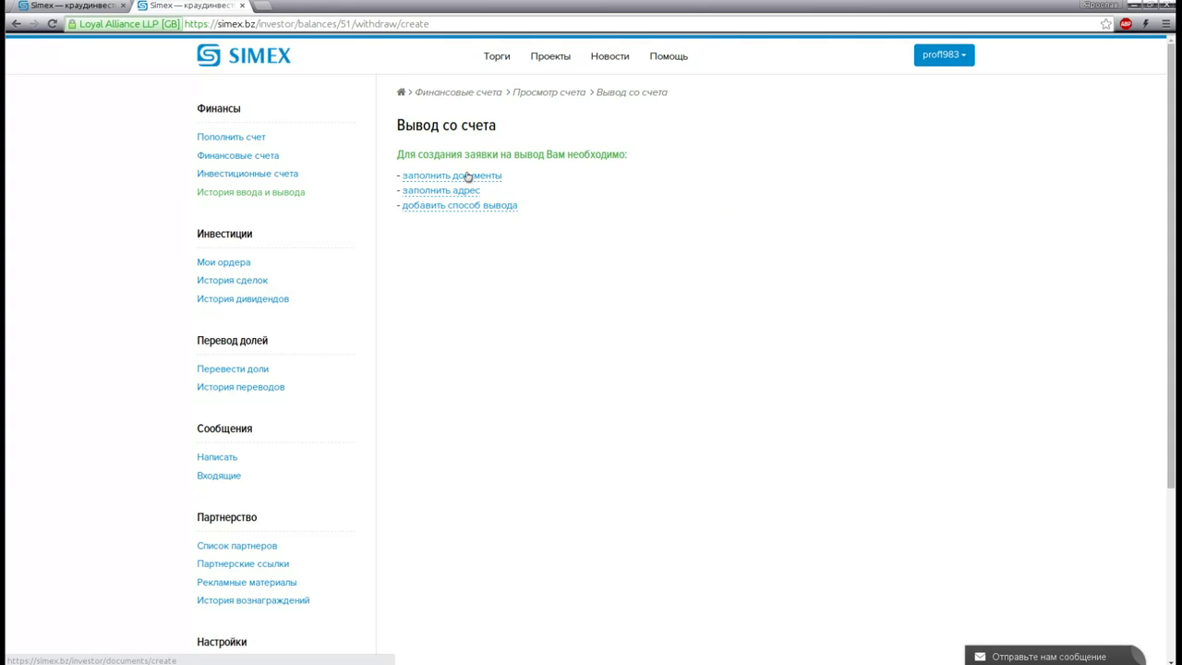
left_click_drag(437, 155, 591, 154)
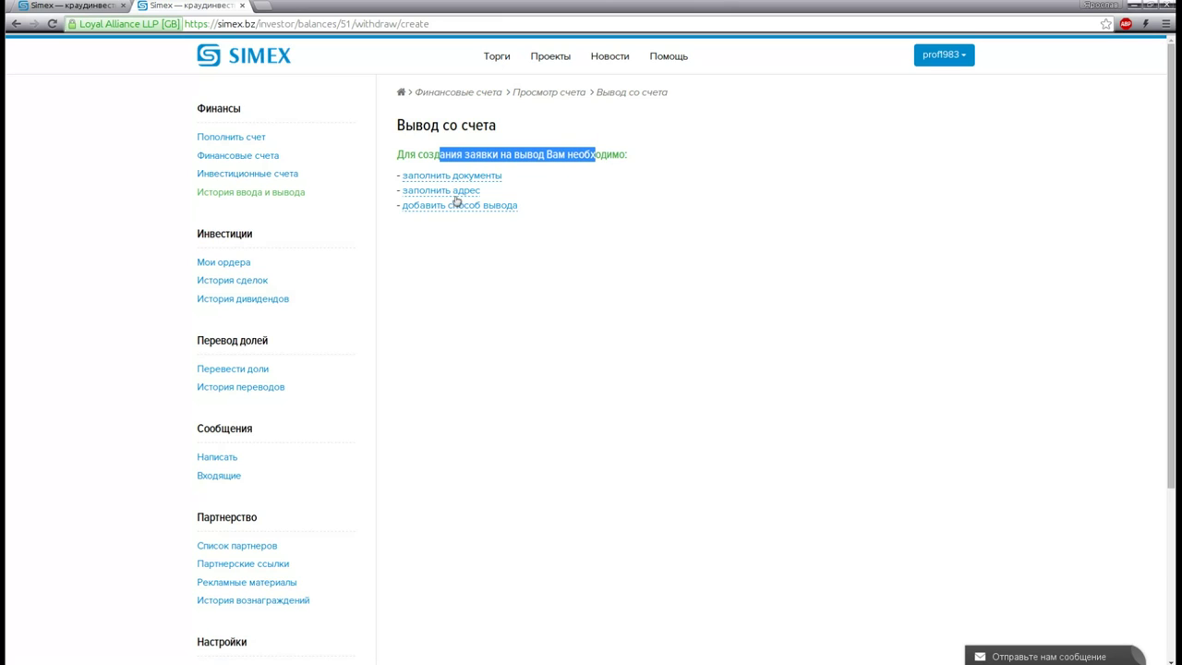
left_click(458, 206)
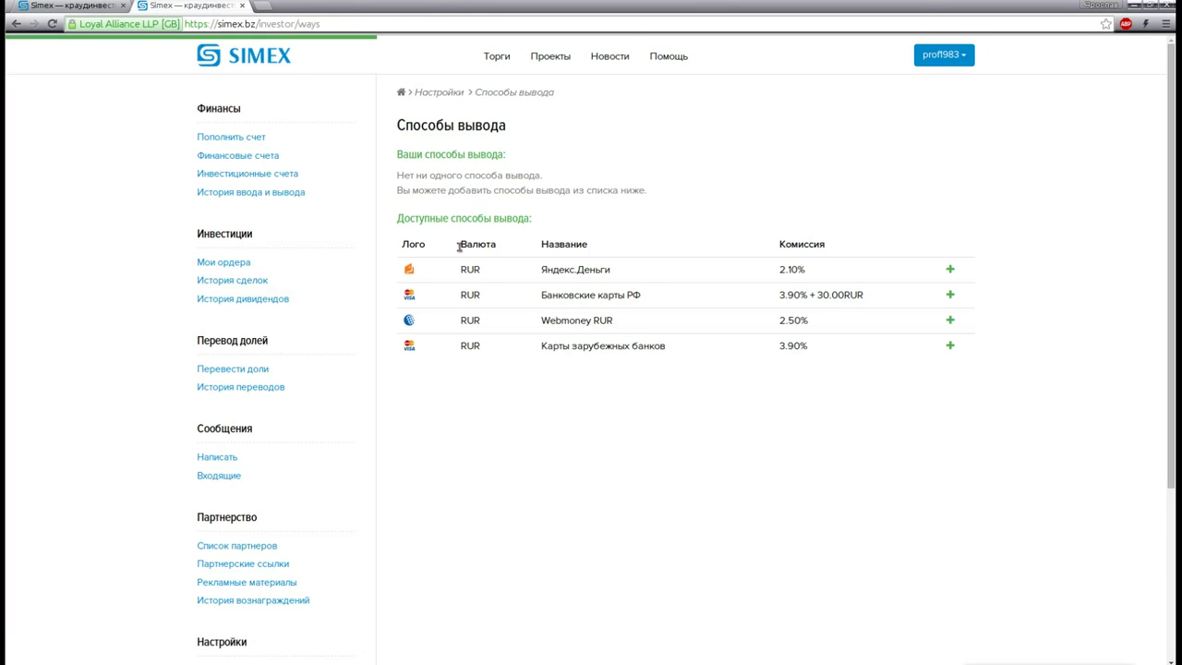
left_click(950, 270)
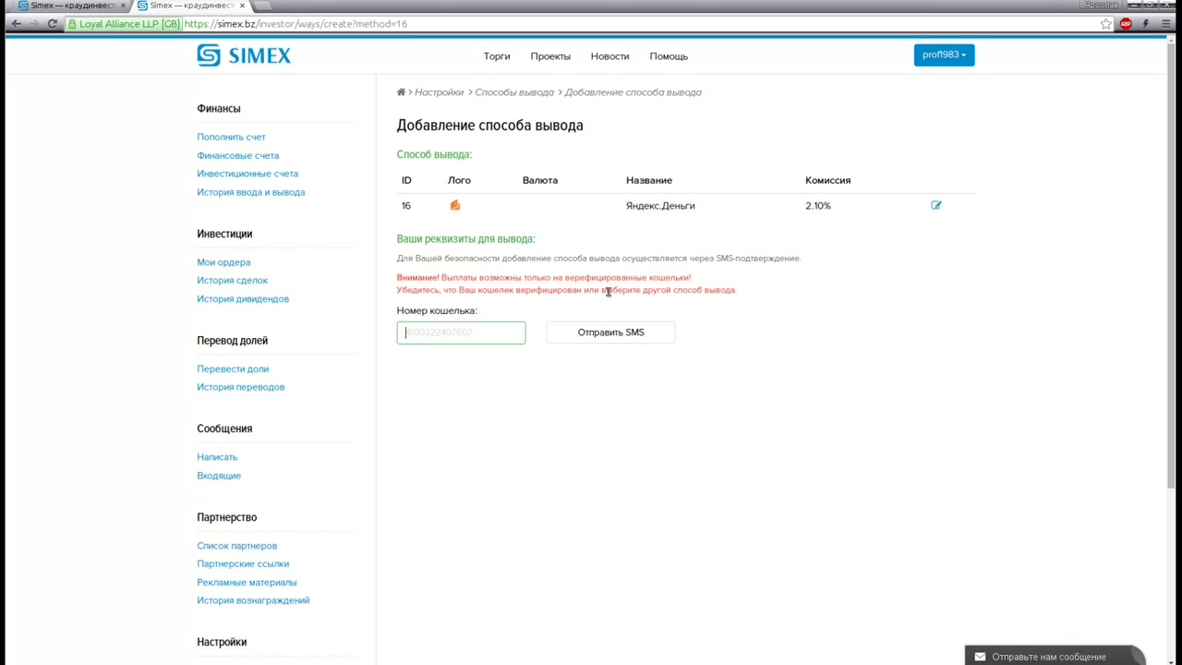
left_click_drag(623, 290, 717, 292)
left_click(486, 329)
Load money.yandex.ru in a new browser tab
left_click(263, 9)
type(",om")
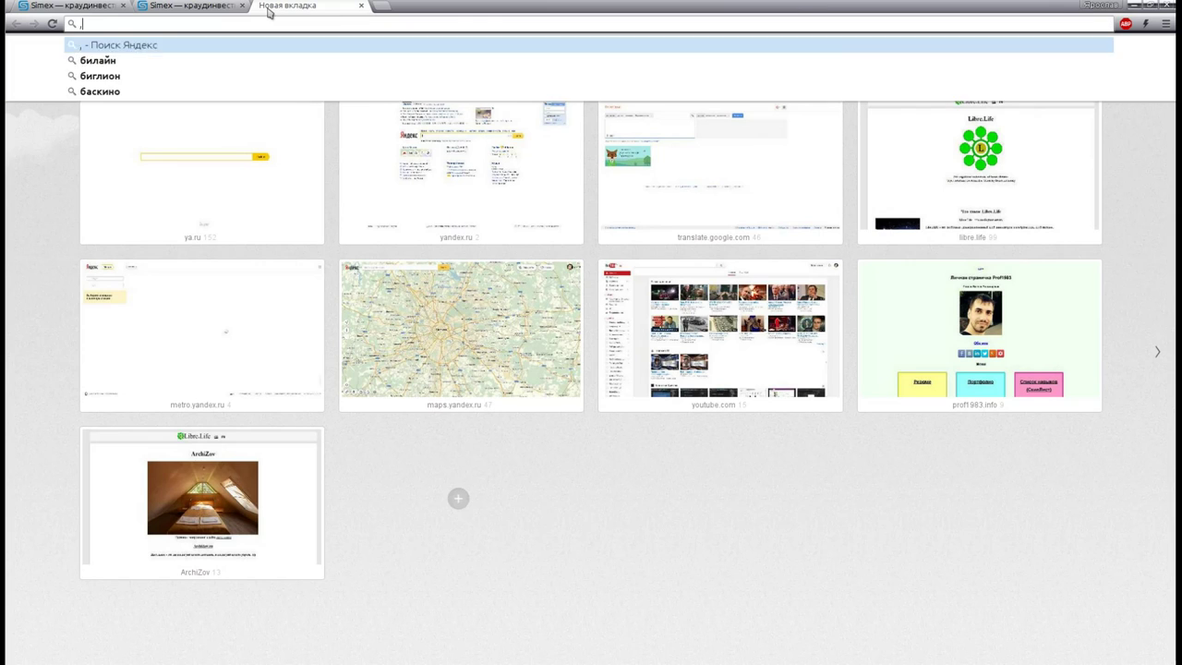
key("BackSpace")
key("BackSpace")
key("BackSpace")
type("бщ")
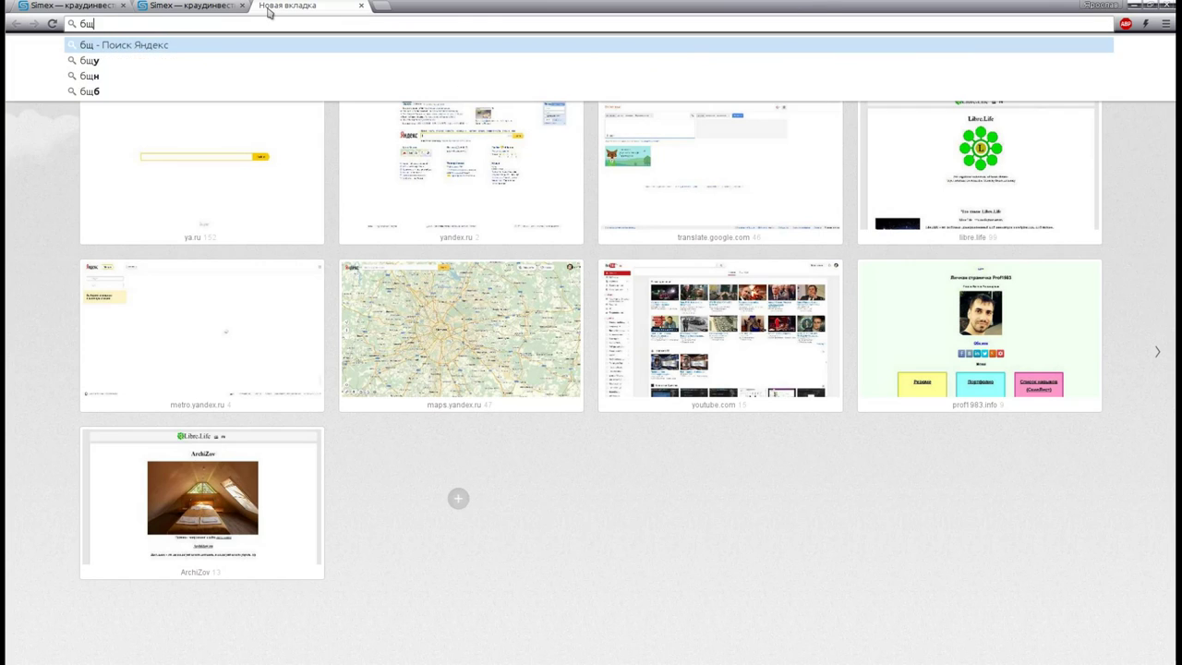
key("BackSpace")
key("BackSpace")
type("money.yandex.ru")
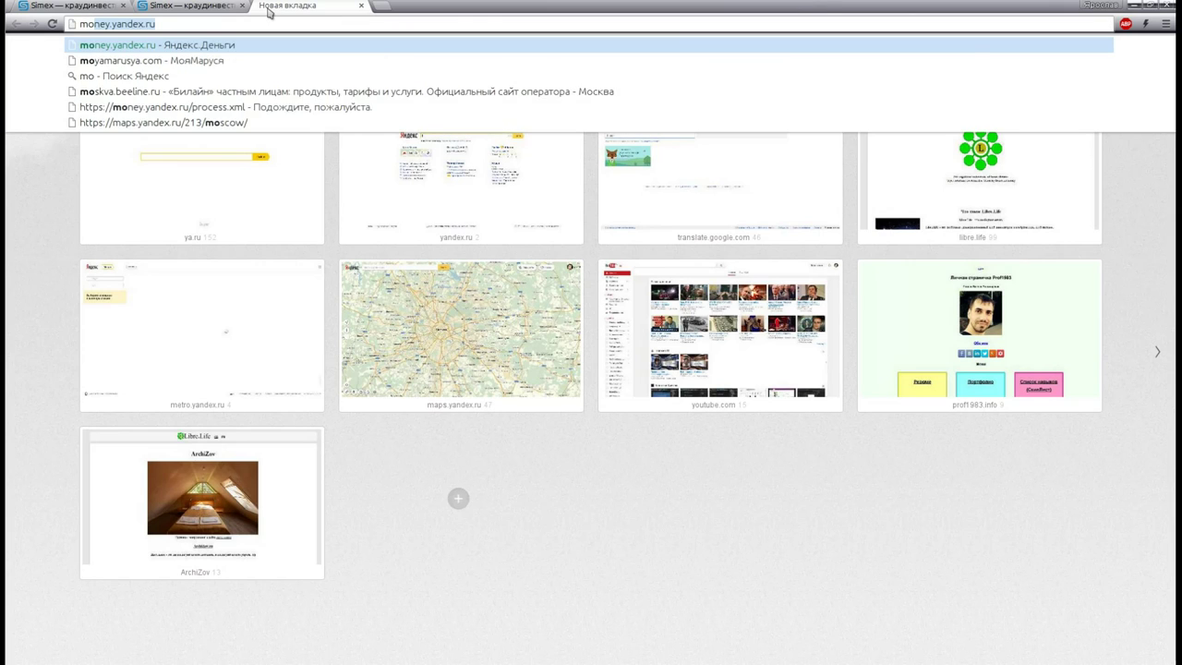
key("Return")
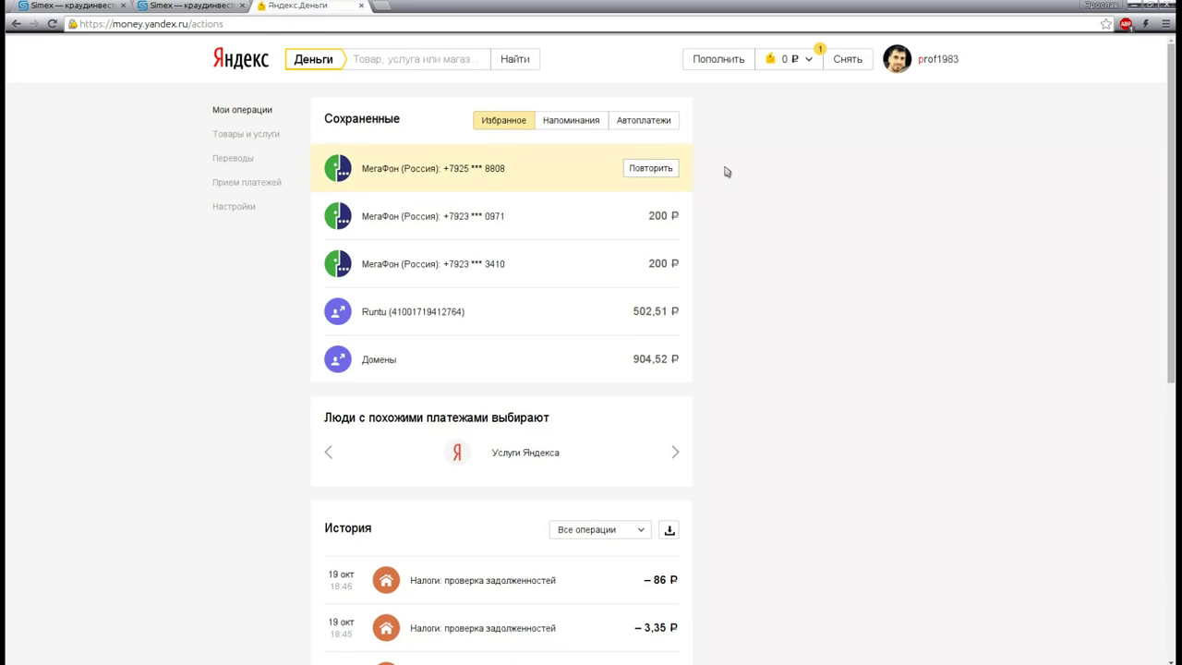
Copy the wallet number from the balance dropdown and paste it into SIMEX's wallet-number field
left_click(800, 61)
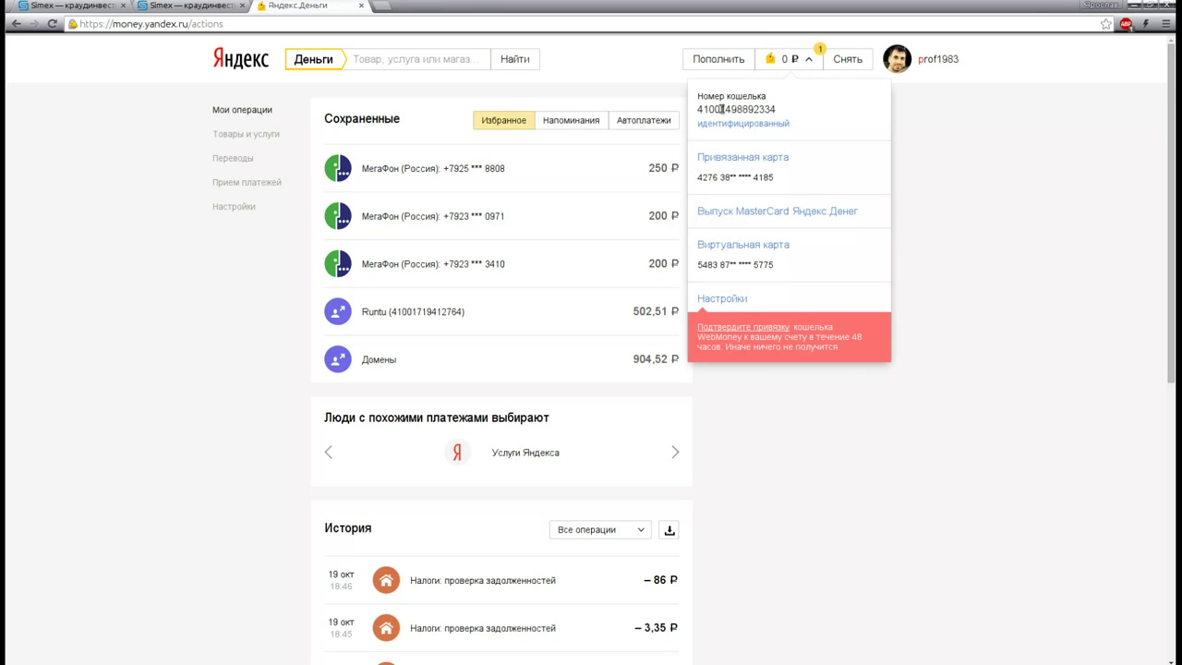
left_click_drag(696, 109, 777, 109)
key("ctrl+c")
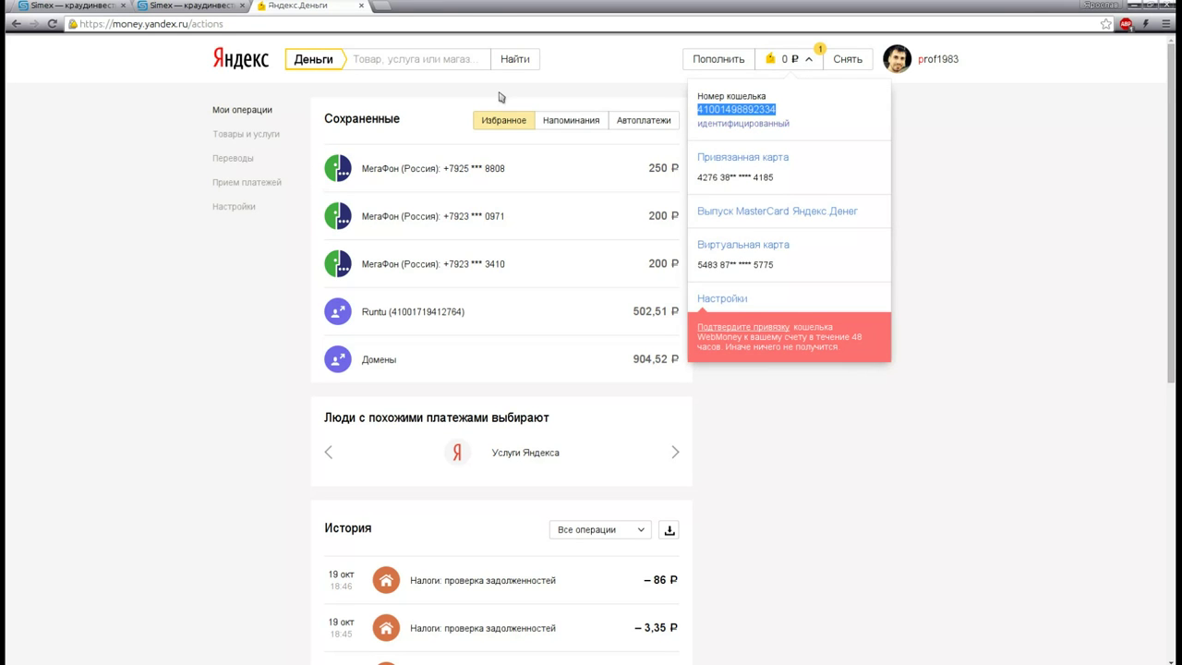
left_click(188, 10)
key("ctrl+v")
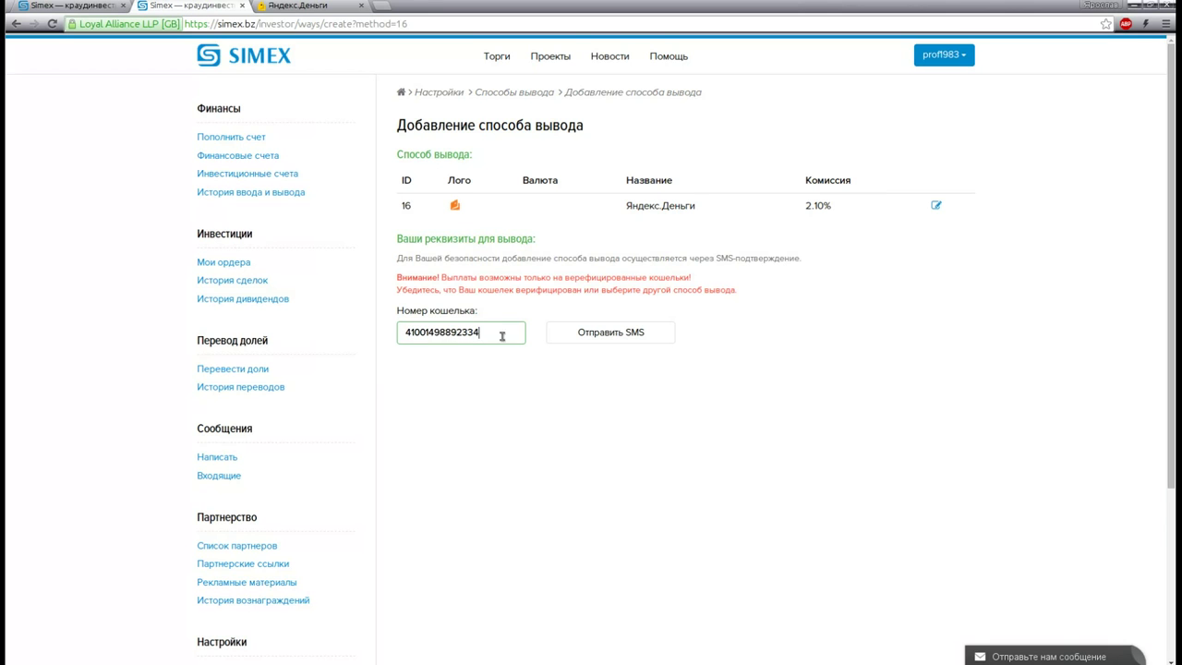
Request the SMS code, enter the received verification code and save the Яндекс.Деньги method
left_click(605, 340)
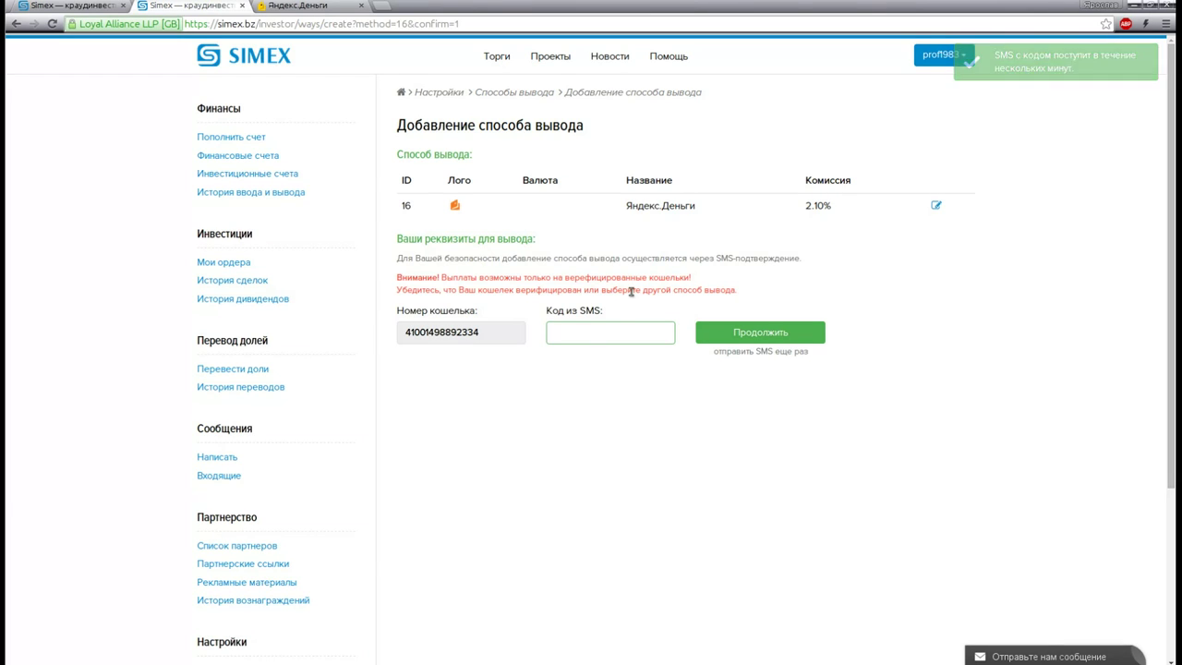
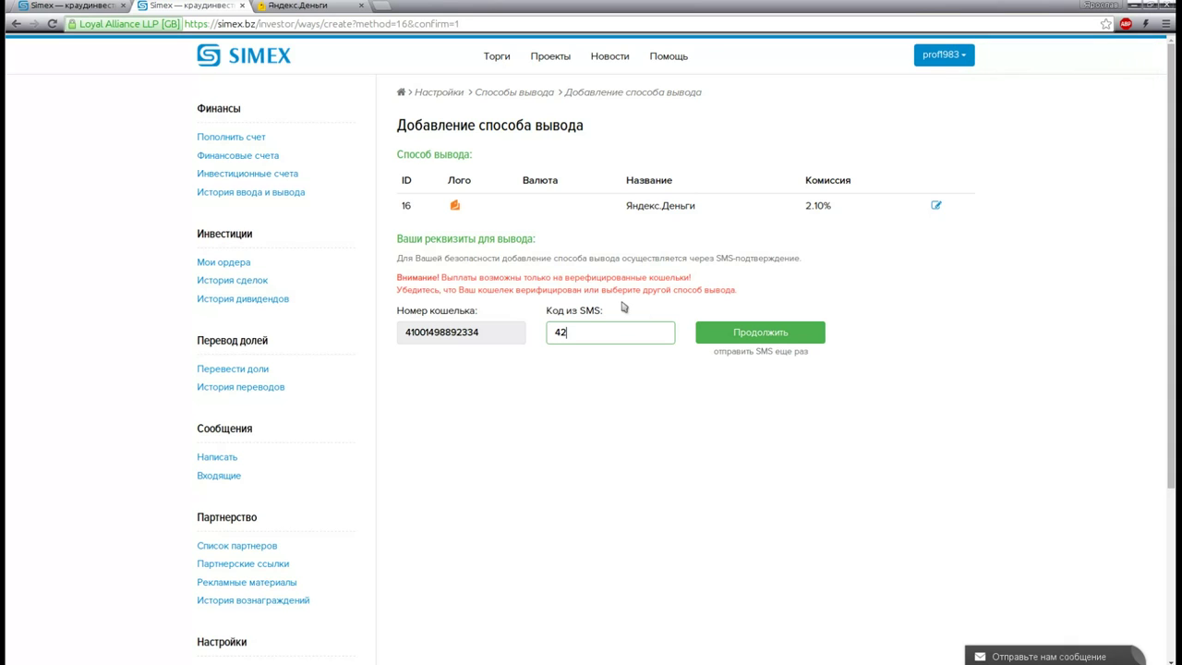
left_click(781, 331)
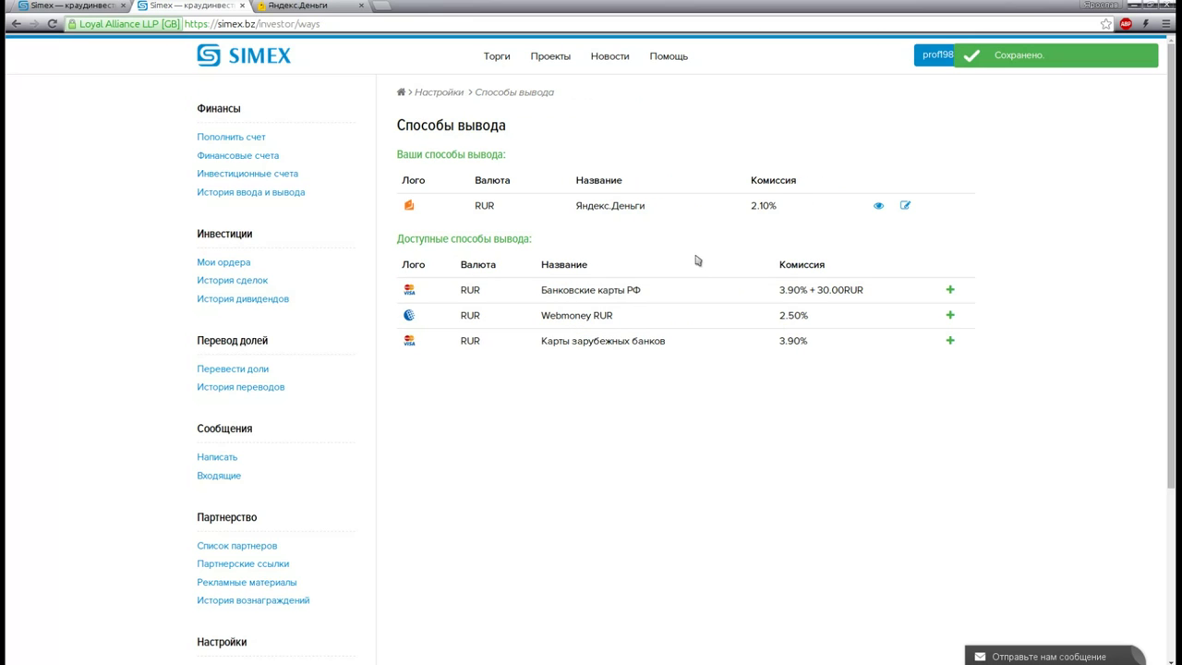
Check the saved Яндекс.Деньги method's details, then go to the Заполнение документов form
left_click(878, 205)
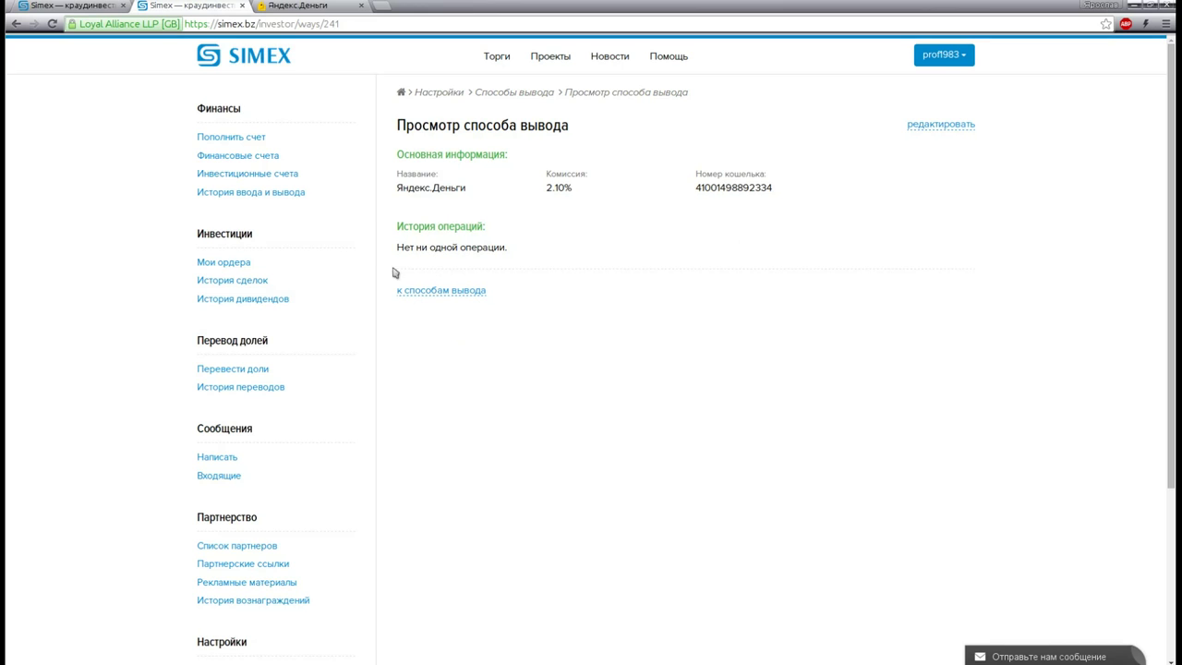
left_click(447, 291)
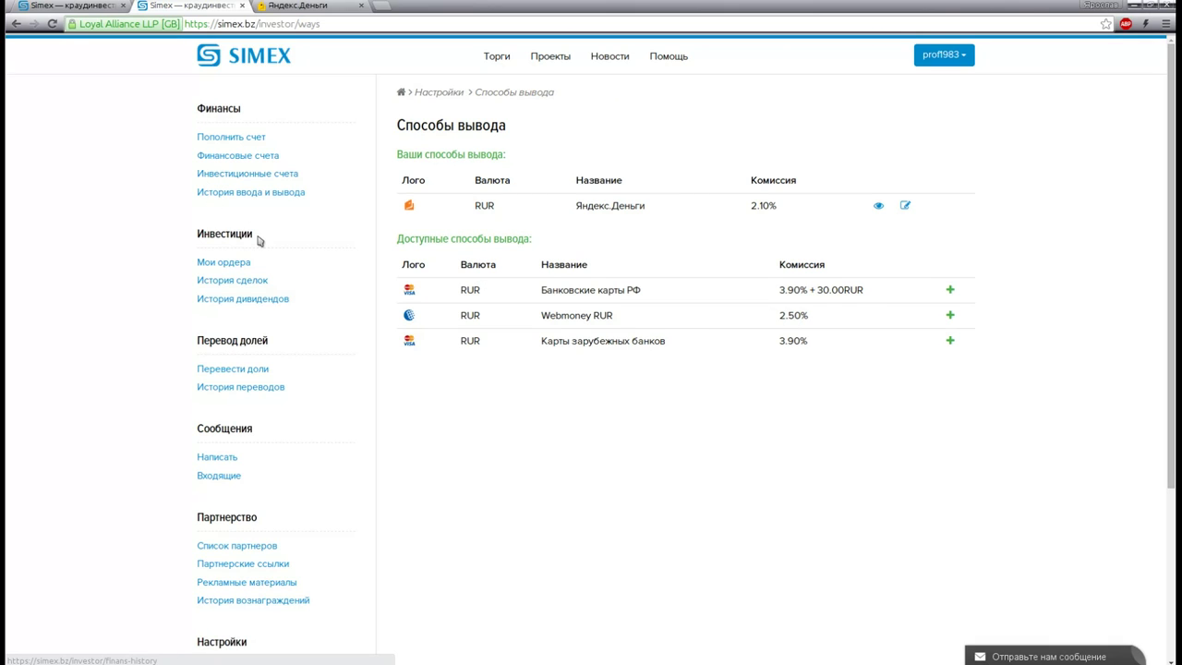
scroll(259, 240, "down", 3)
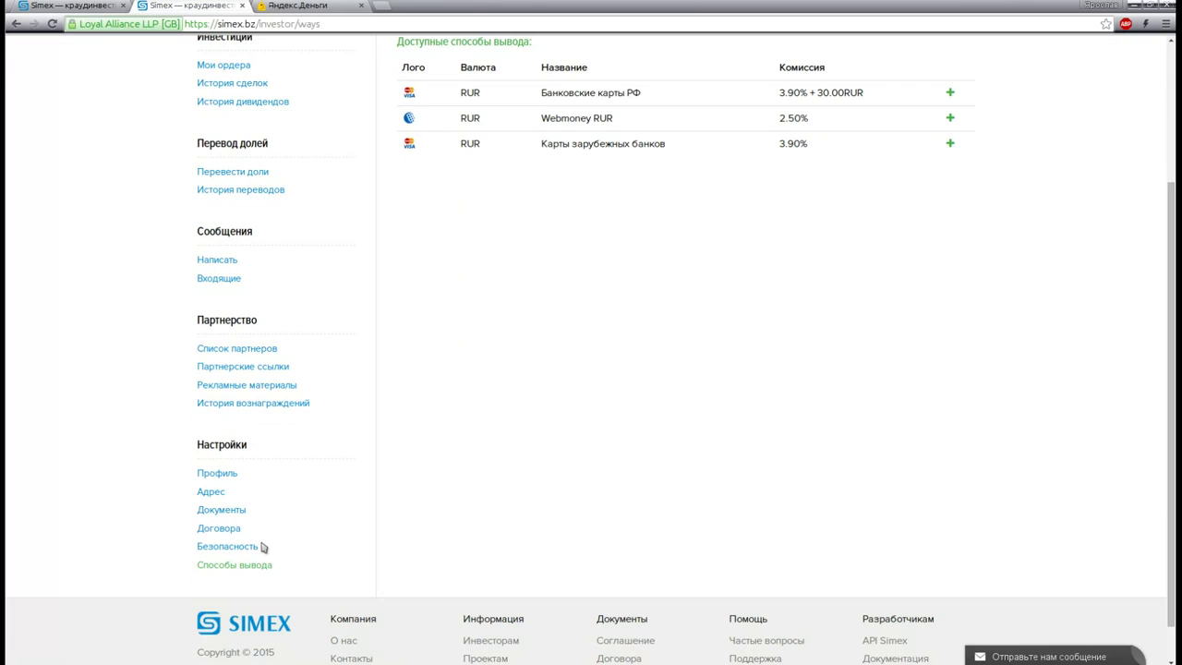
left_click(228, 513)
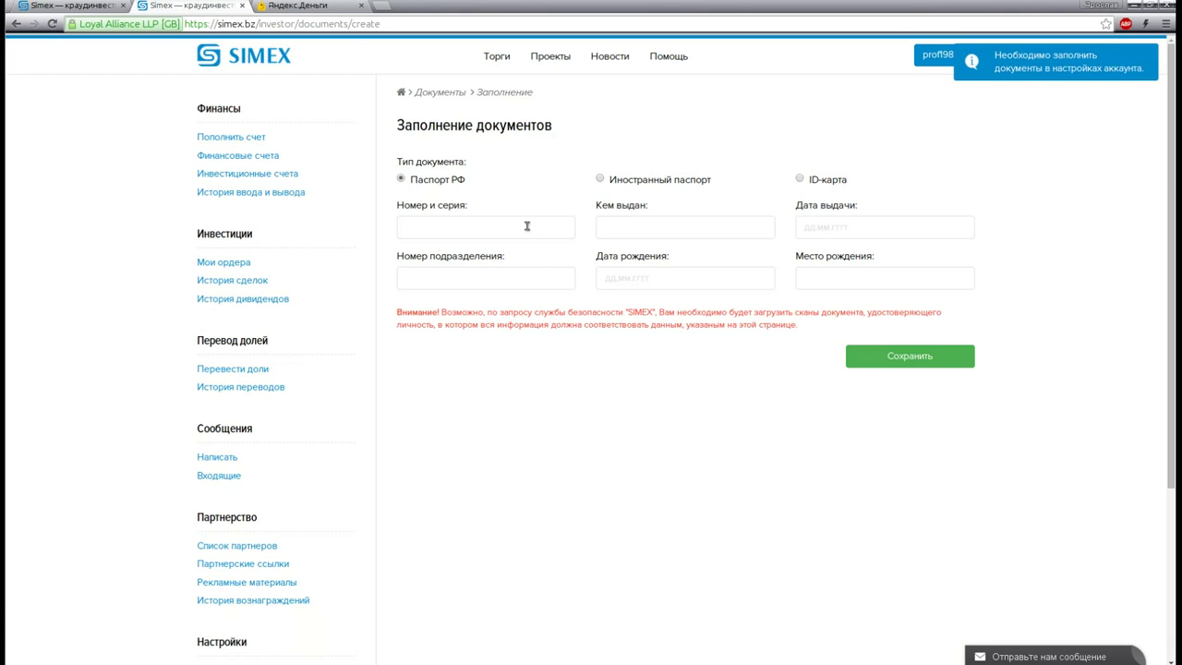
Open the Заполнение адреса инвестора form from Настройки > Адрес
left_click(528, 226)
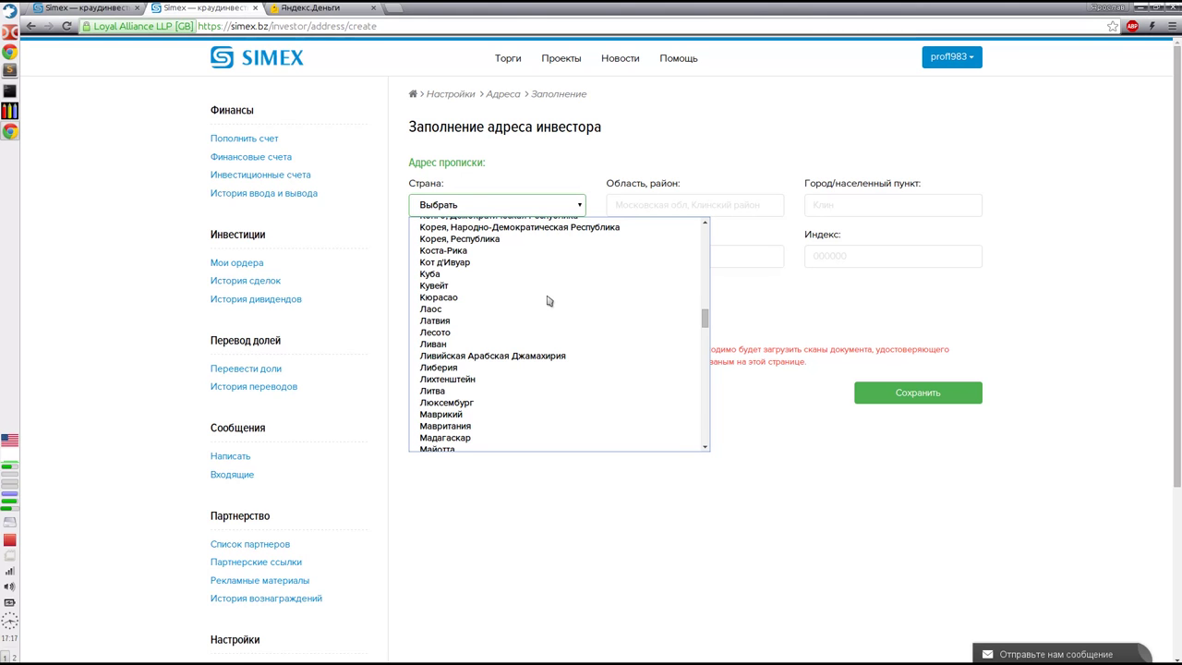
Choose Россия as the country and enter Москва as the region
scroll(548, 300, "down", 18)
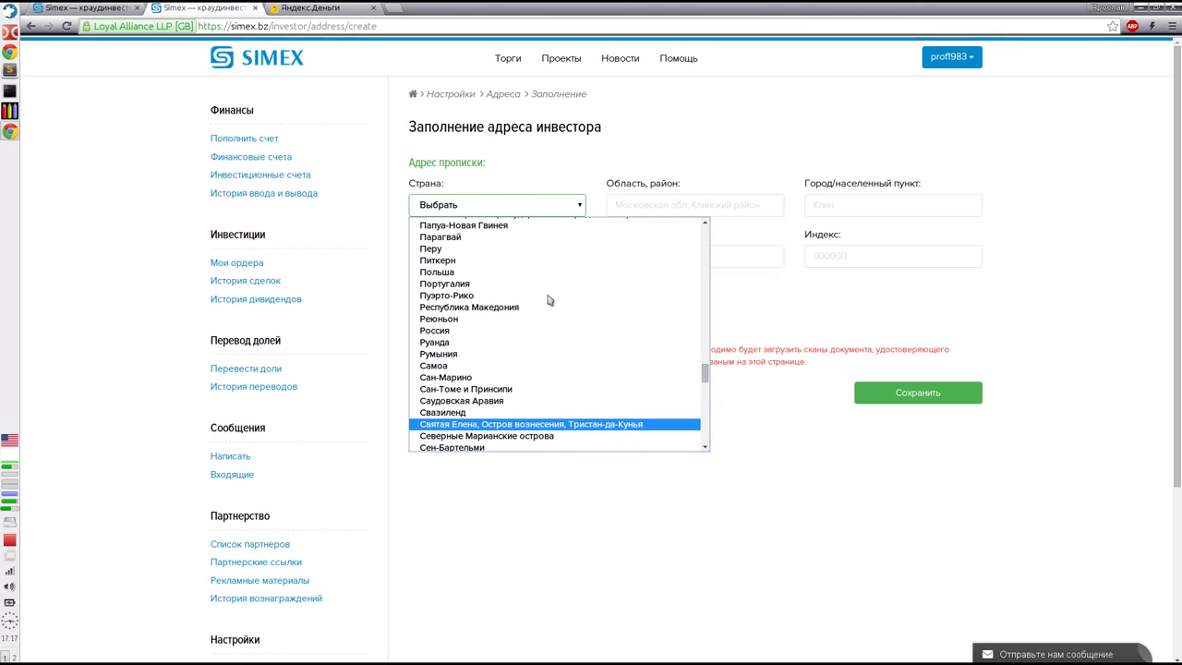
left_click(472, 331)
left_click(665, 204)
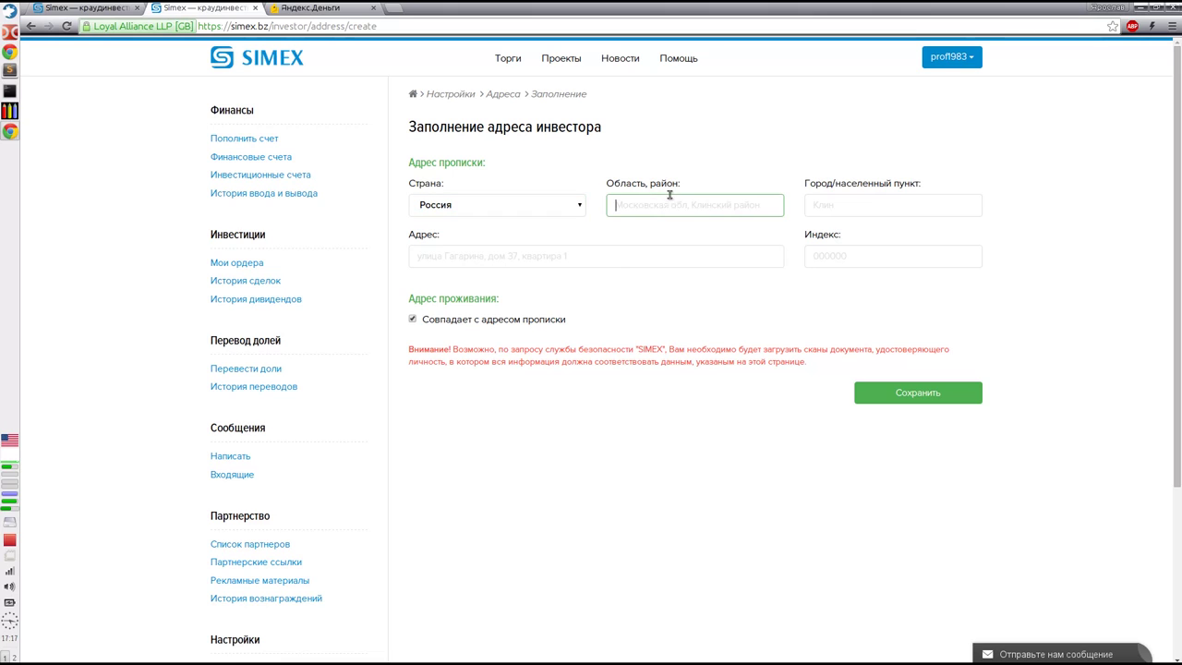
type("Vjcrdf")
key("BackSpace")
key("BackSpace")
key("BackSpace")
key("BackSpace")
key("BackSpace")
key("BackSpace")
key("alt+shift")
type("Москва")
Fill the city from the autofill suggestion and save the address, keeping residence same as registration
left_click(858, 204)
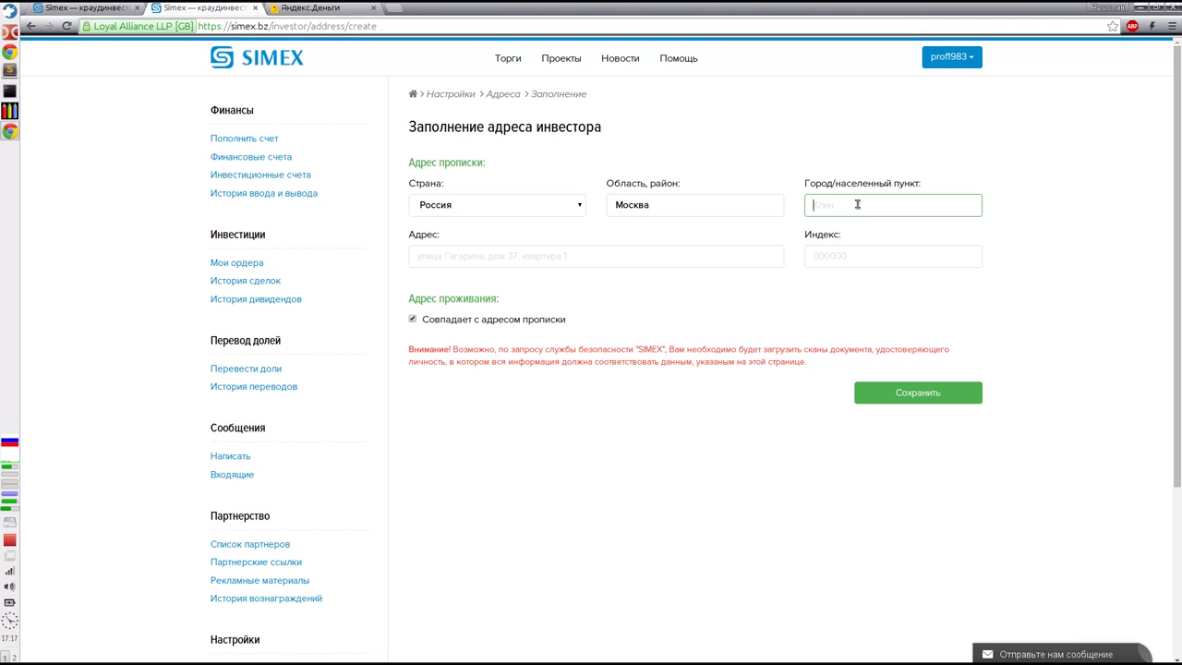
type("Москва")
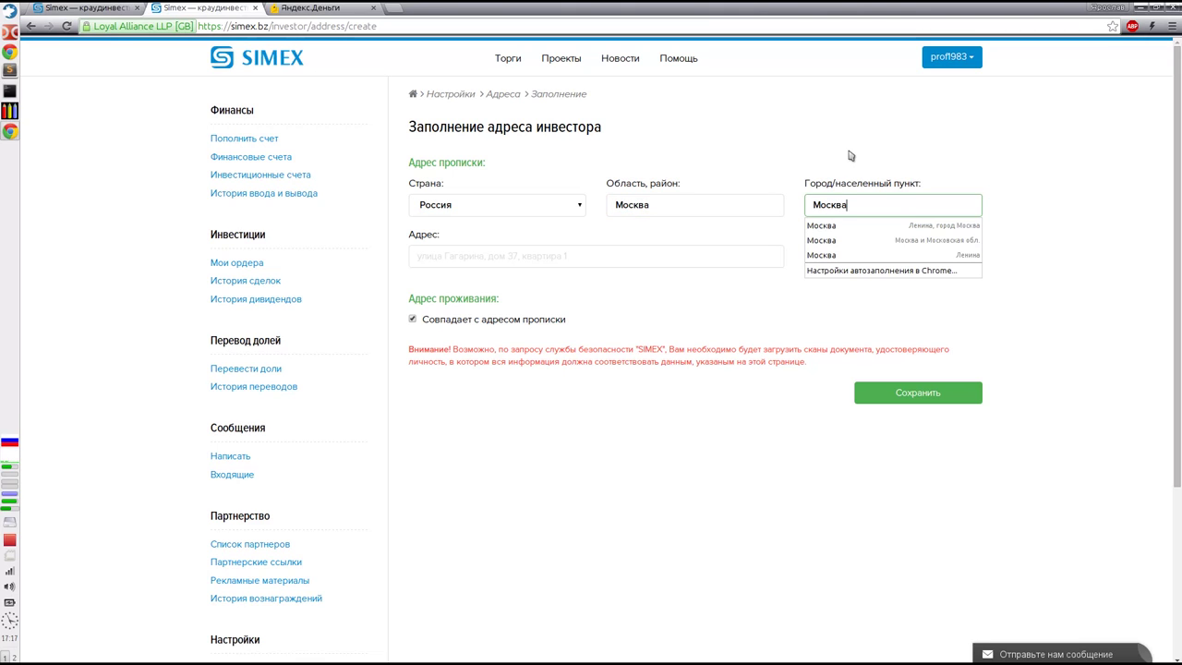
left_click(884, 226)
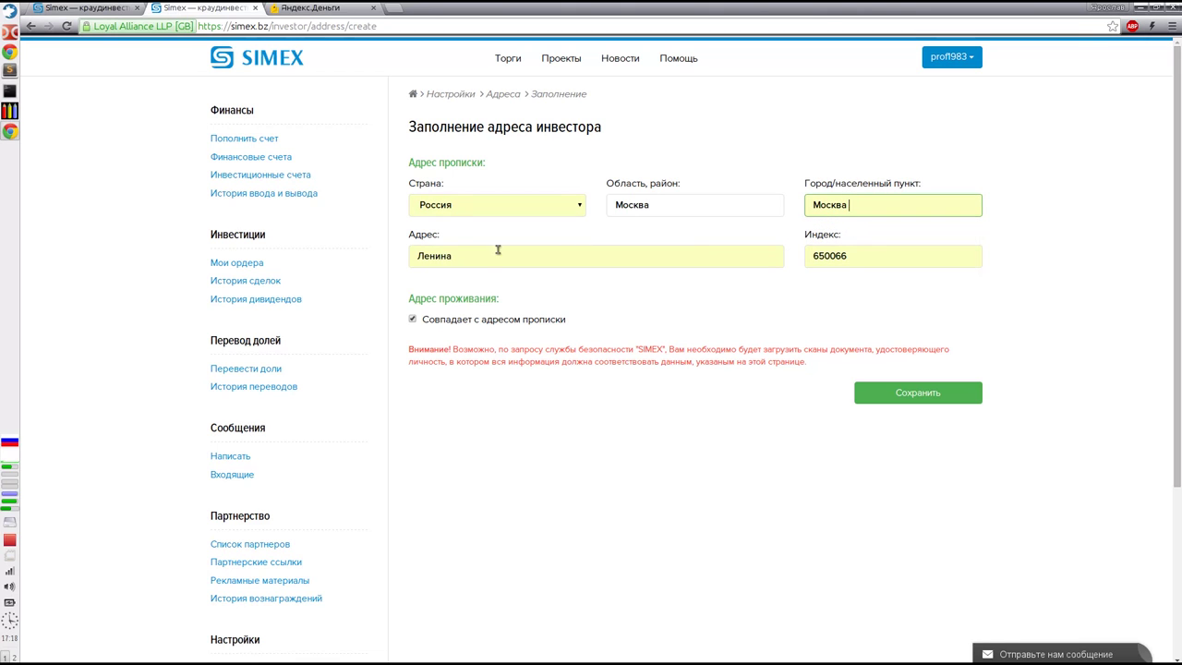
key("Down")
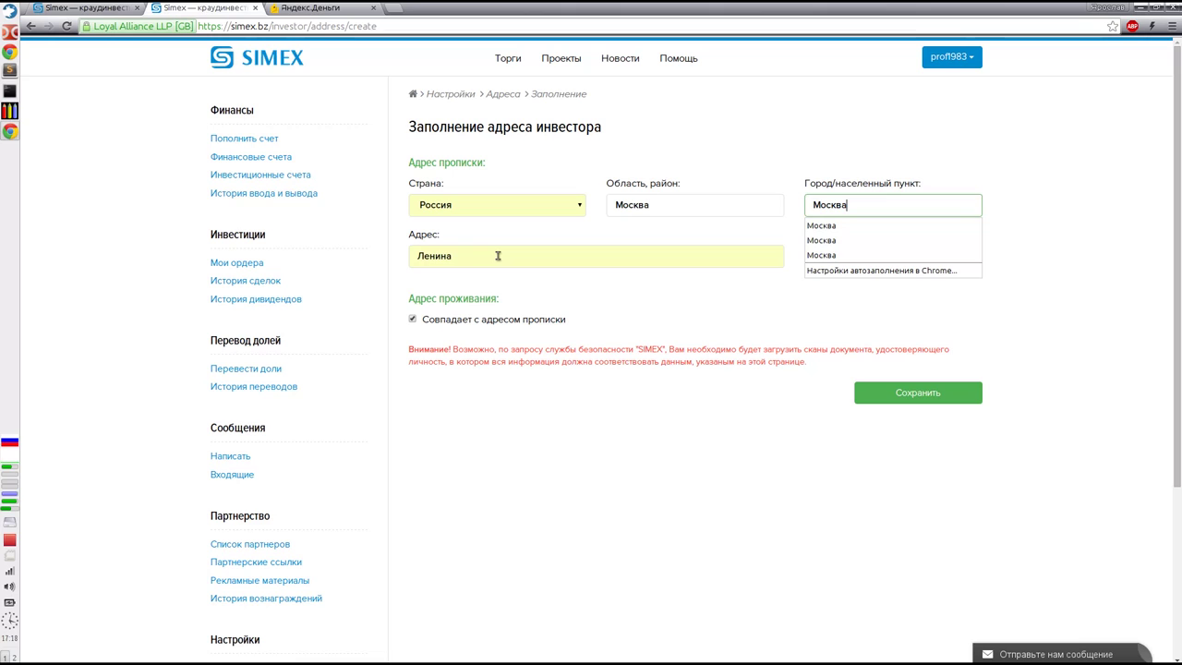
left_click(801, 155)
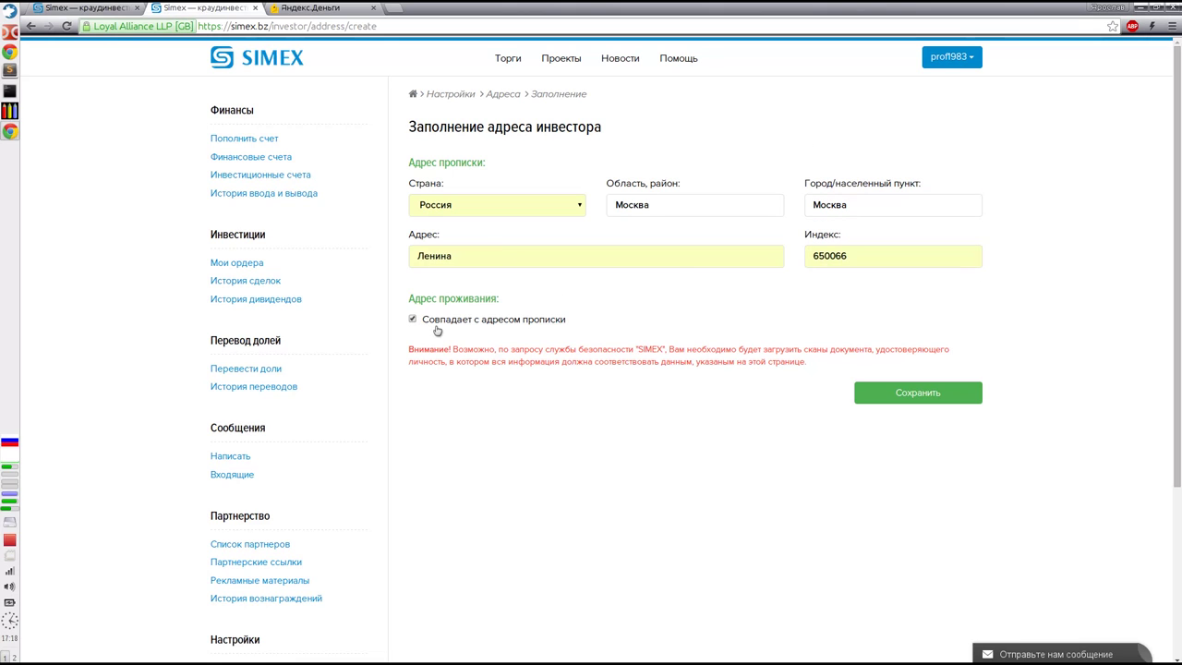
left_click(900, 395)
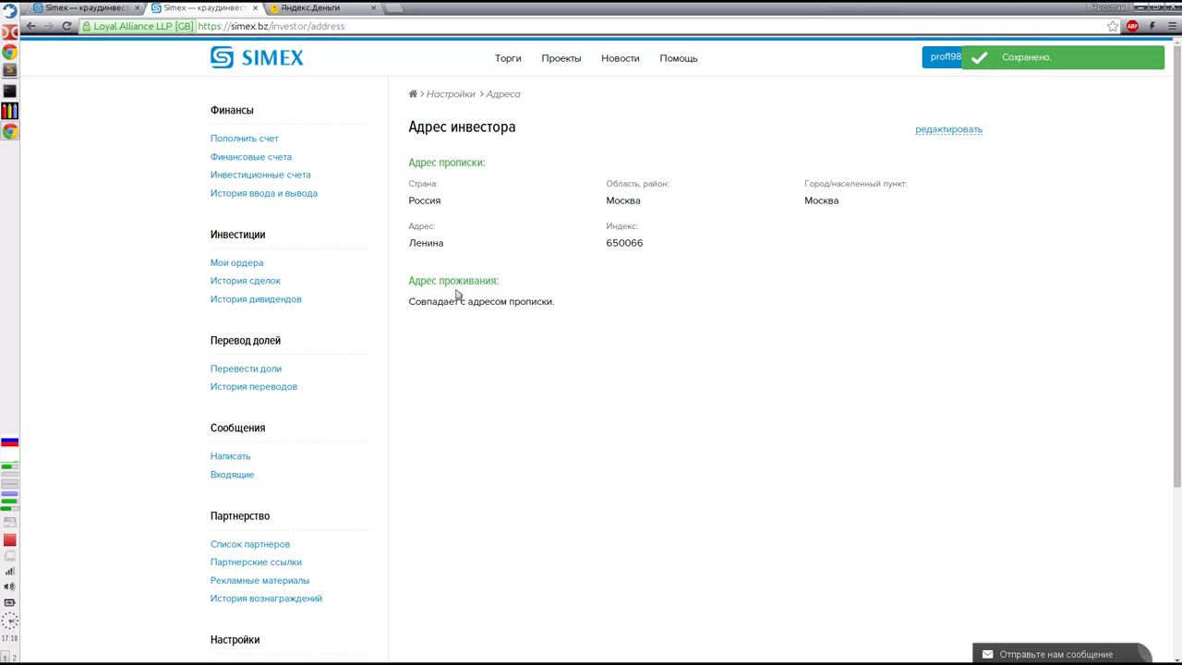
scroll(466, 305, "down", 1)
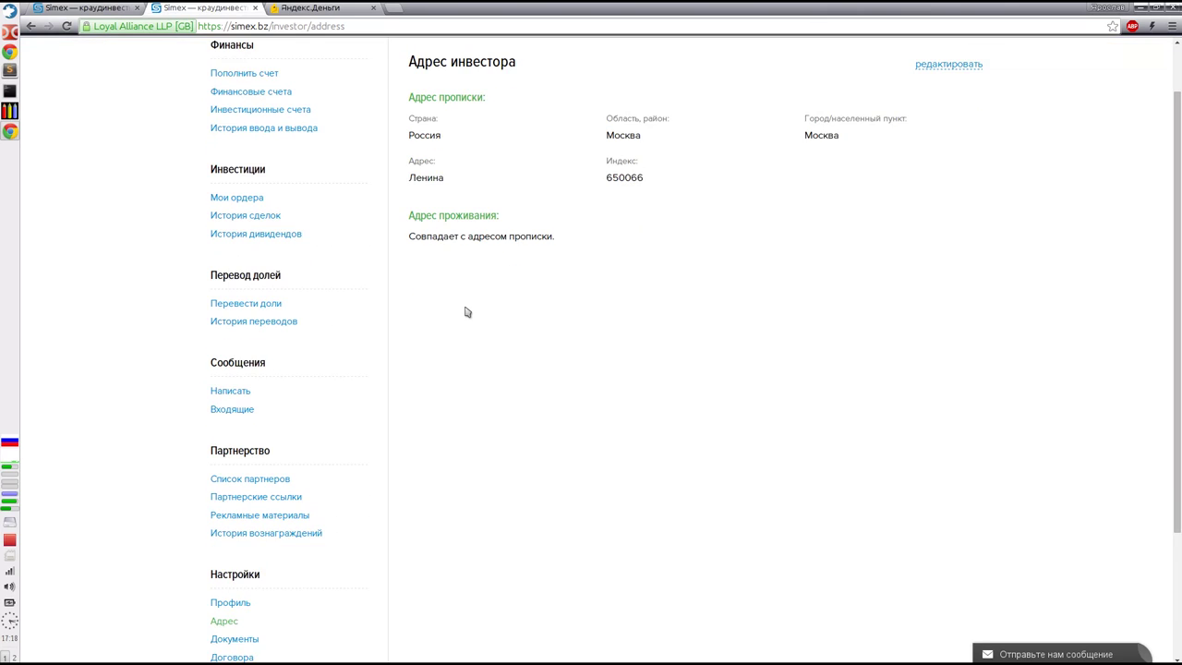
scroll(466, 312, "up", 1)
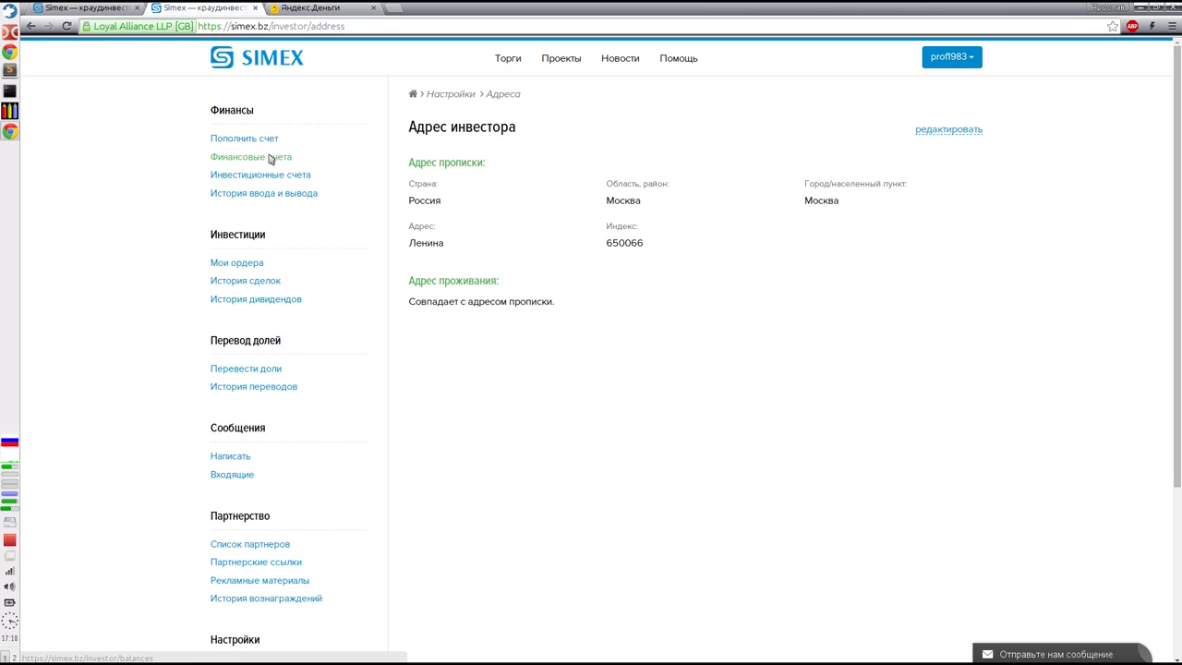
Start a Yandex.Money withdrawal from the RUR account with 249 to receive
left_click(270, 159)
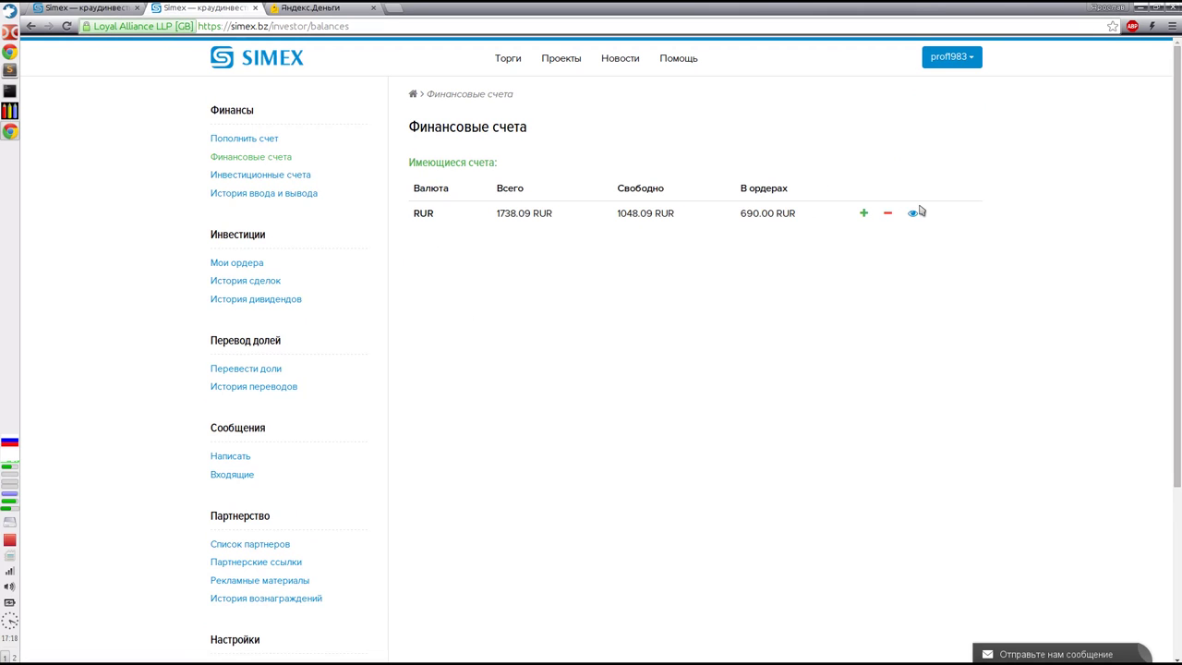
left_click(888, 214)
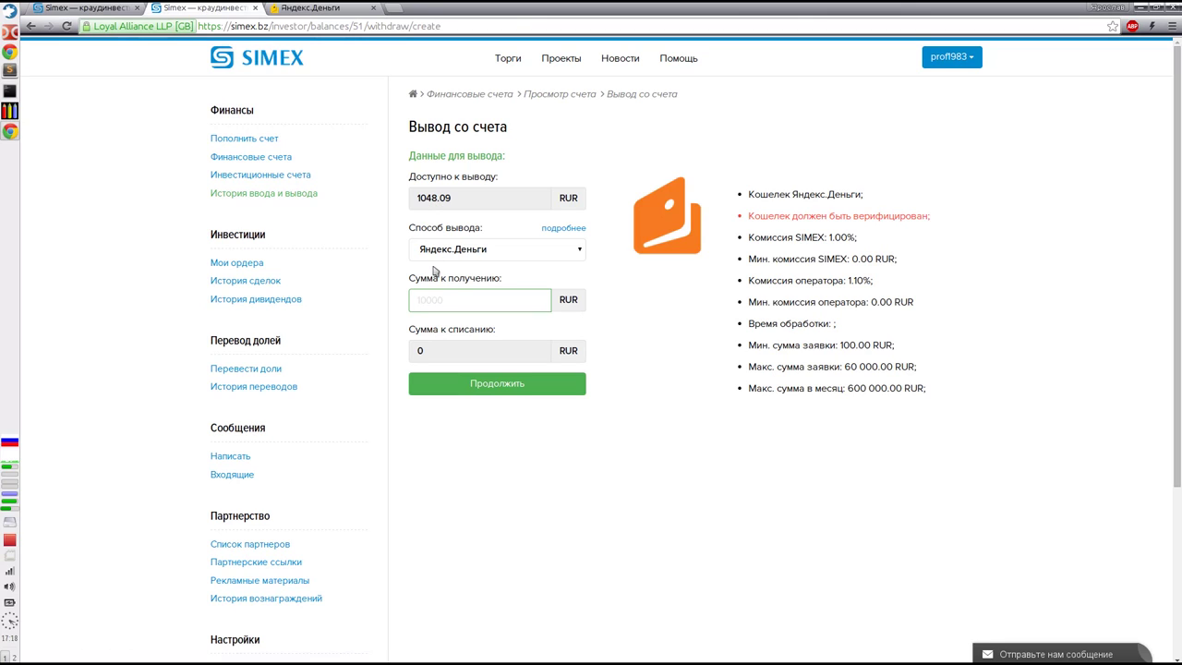
left_click(435, 298)
type("249")
Note the 254.22 RUR debit amount and launch the calculator
left_click_drag(409, 330, 498, 332)
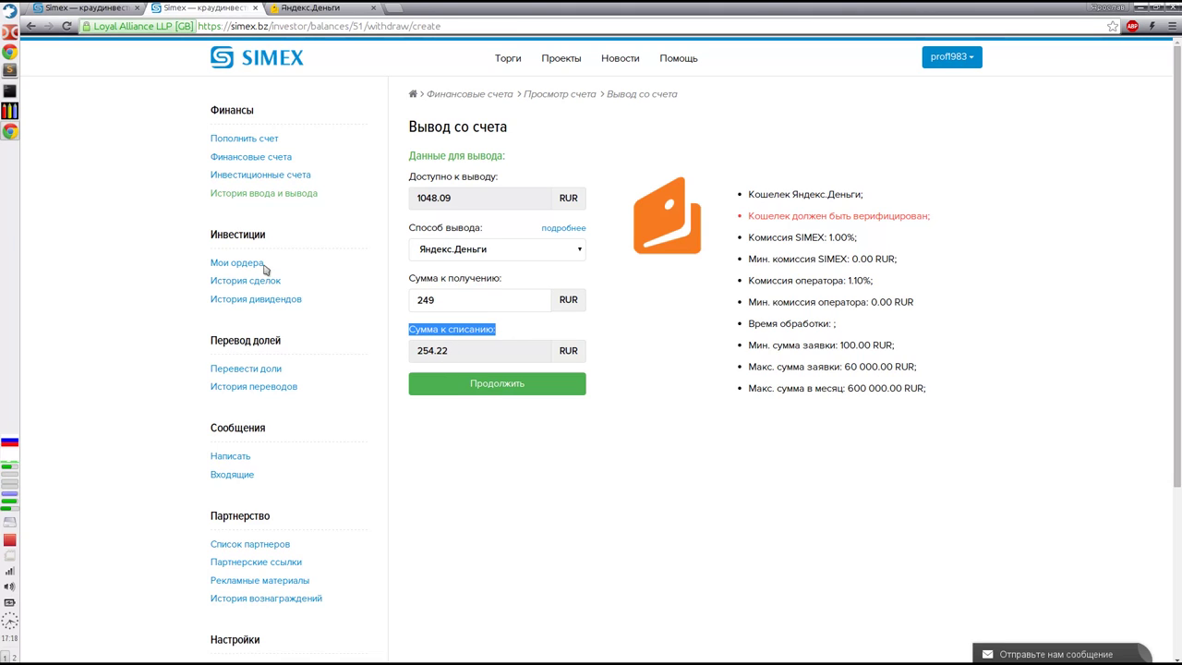
left_click(9, 11)
left_click(93, 203)
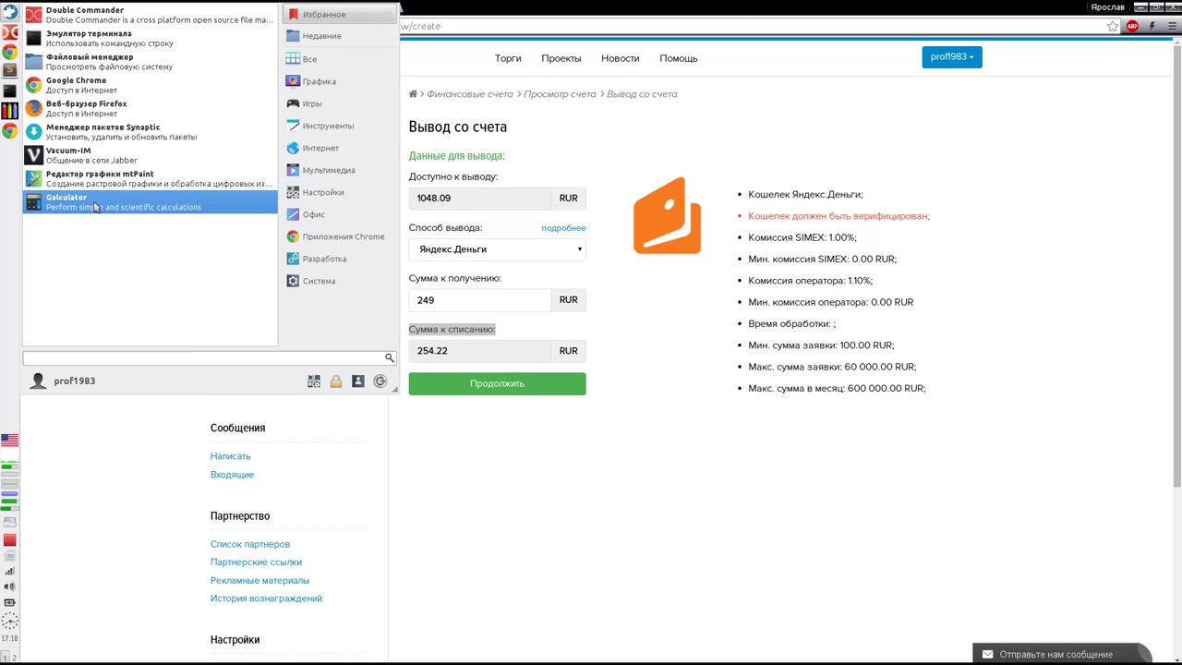
Calculate 254,22 − 249 = 5,22 in Galculator
left_click_drag(606, 246, 806, 302)
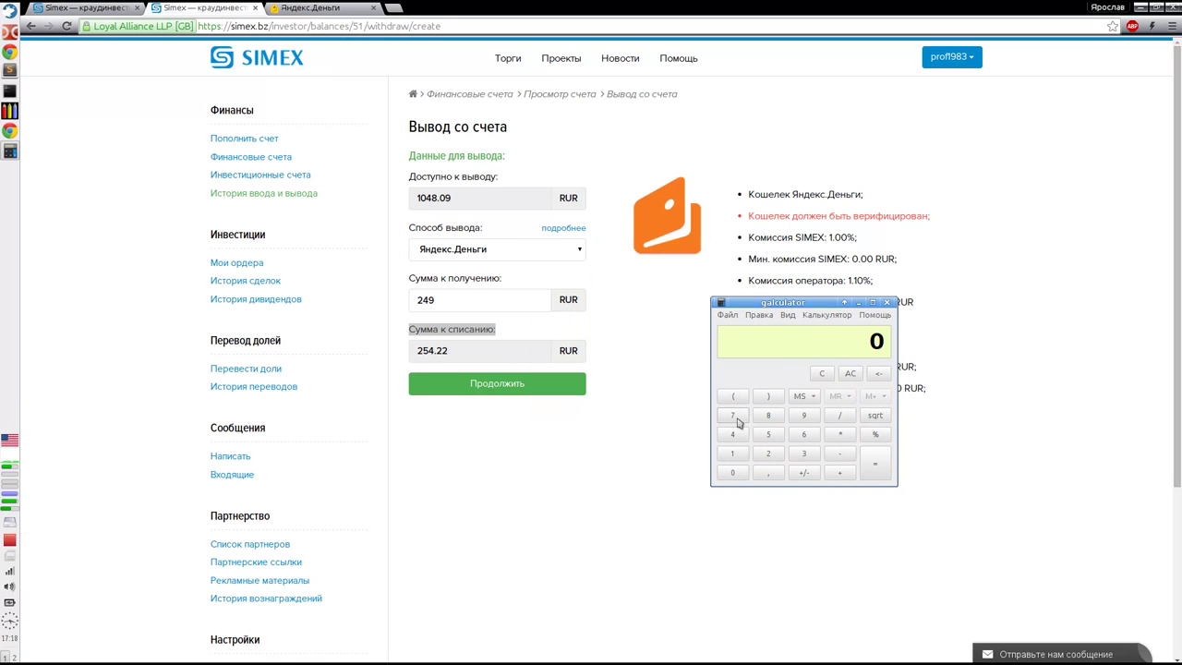
left_click(766, 456)
left_click(770, 436)
left_click(745, 435)
left_click(763, 473)
left_click(769, 454)
left_click(769, 454)
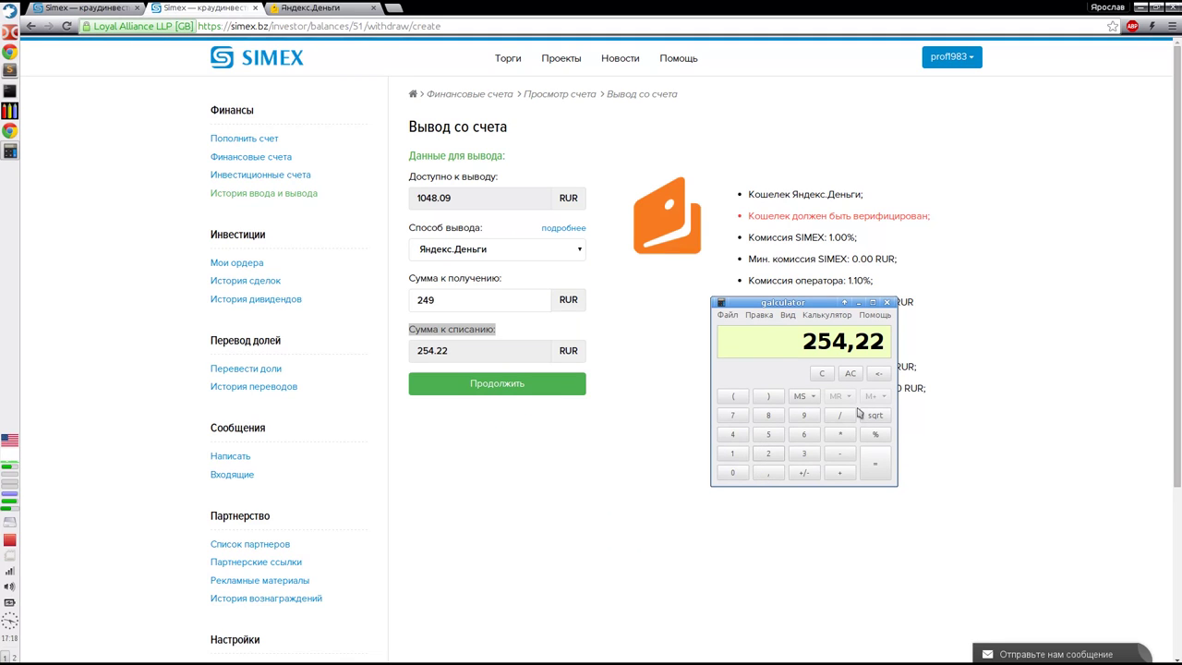
left_click(772, 454)
left_click(737, 437)
left_click(798, 417)
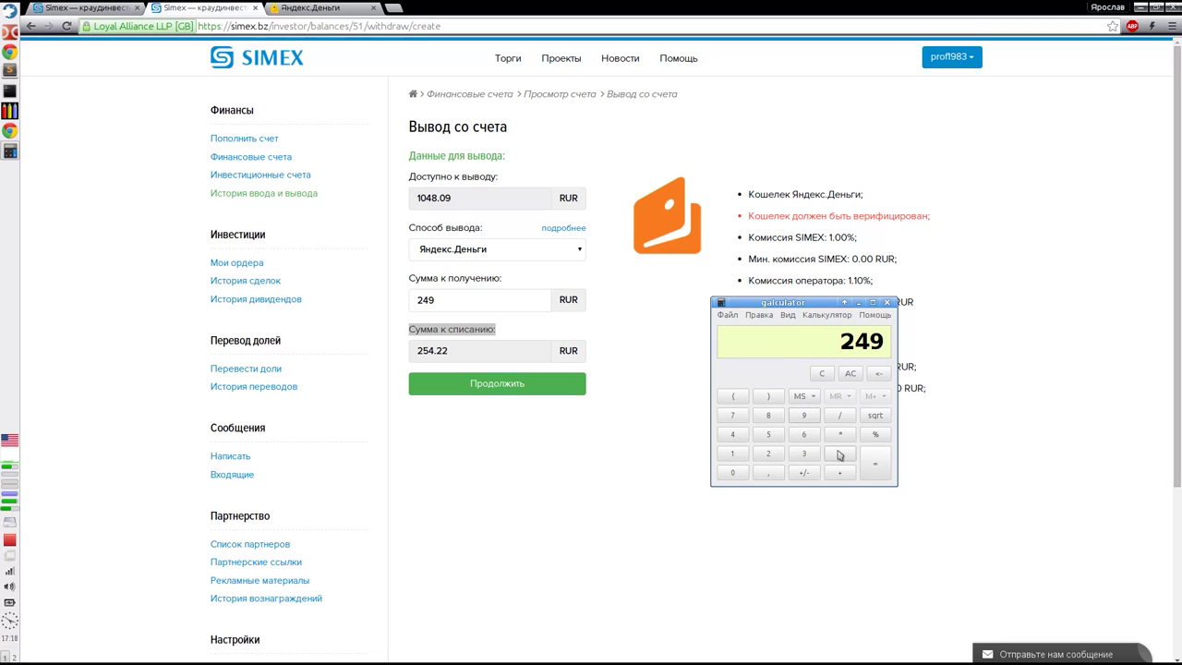
left_click(873, 464)
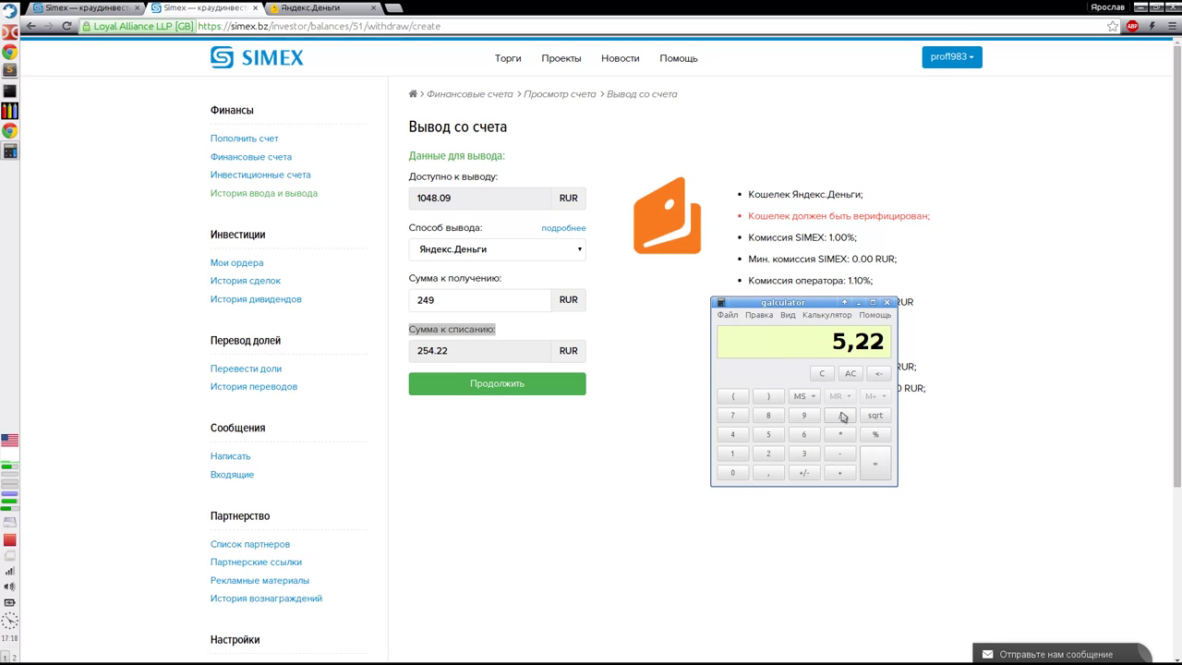
Divide 5,22 by 249 to get about 0,021, then close Galculator
left_click(768, 453)
left_click(735, 435)
left_click(800, 415)
left_click(878, 467)
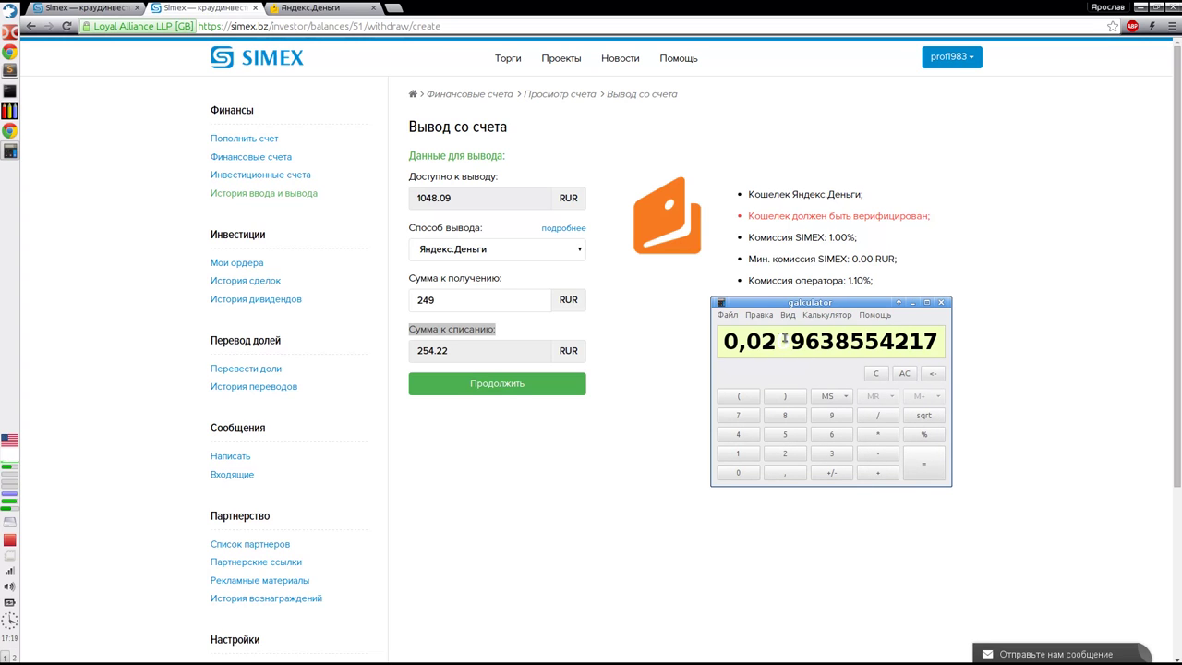
left_click_drag(811, 304, 809, 367)
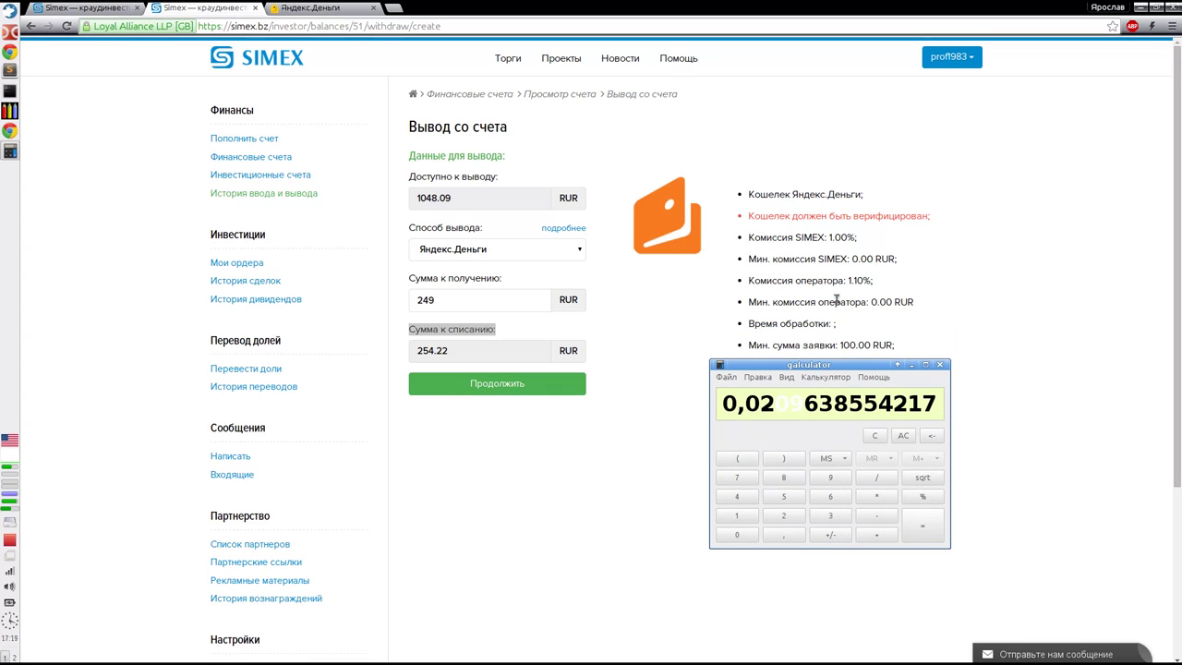
left_click(939, 364)
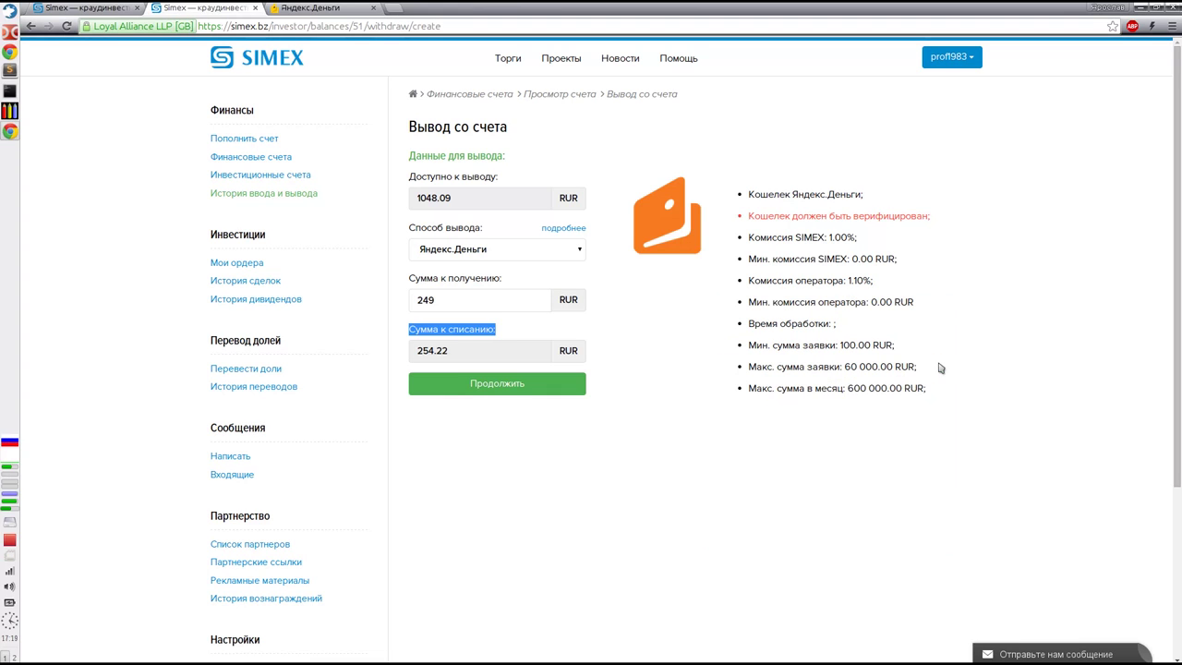
Submit the withdrawal and review the fees: 2.49 RUR SIMEX plus 2.73 RUR operator commission
left_click(507, 389)
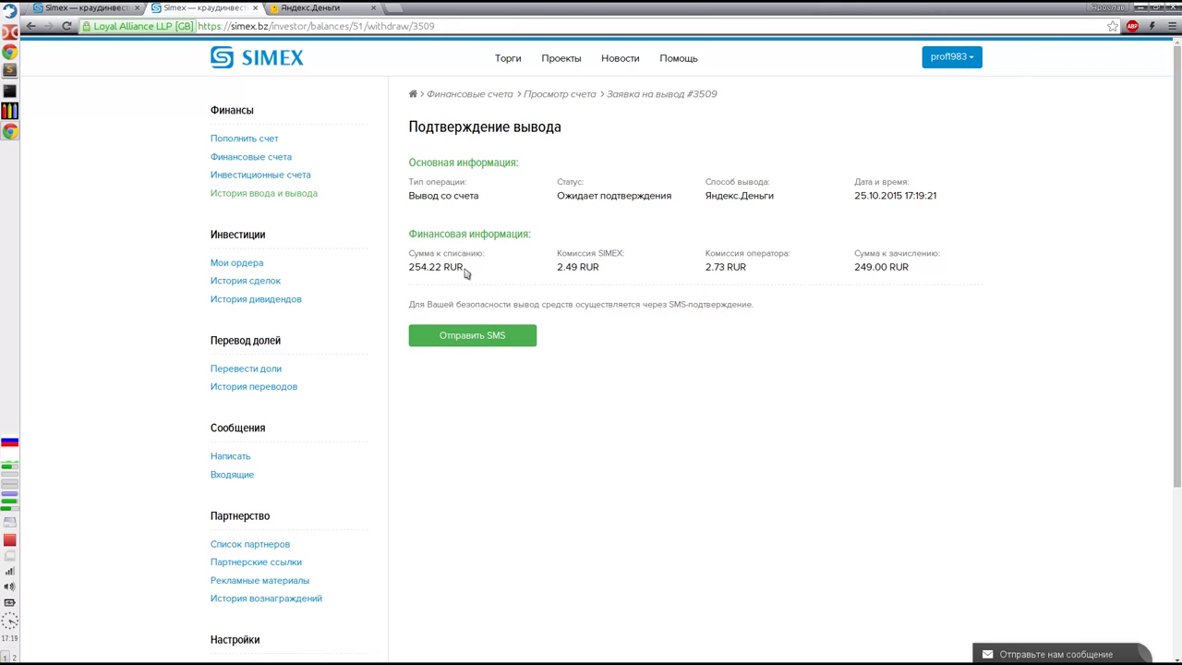
left_click_drag(555, 267, 615, 269)
left_click_drag(704, 267, 914, 274)
left_click(479, 336)
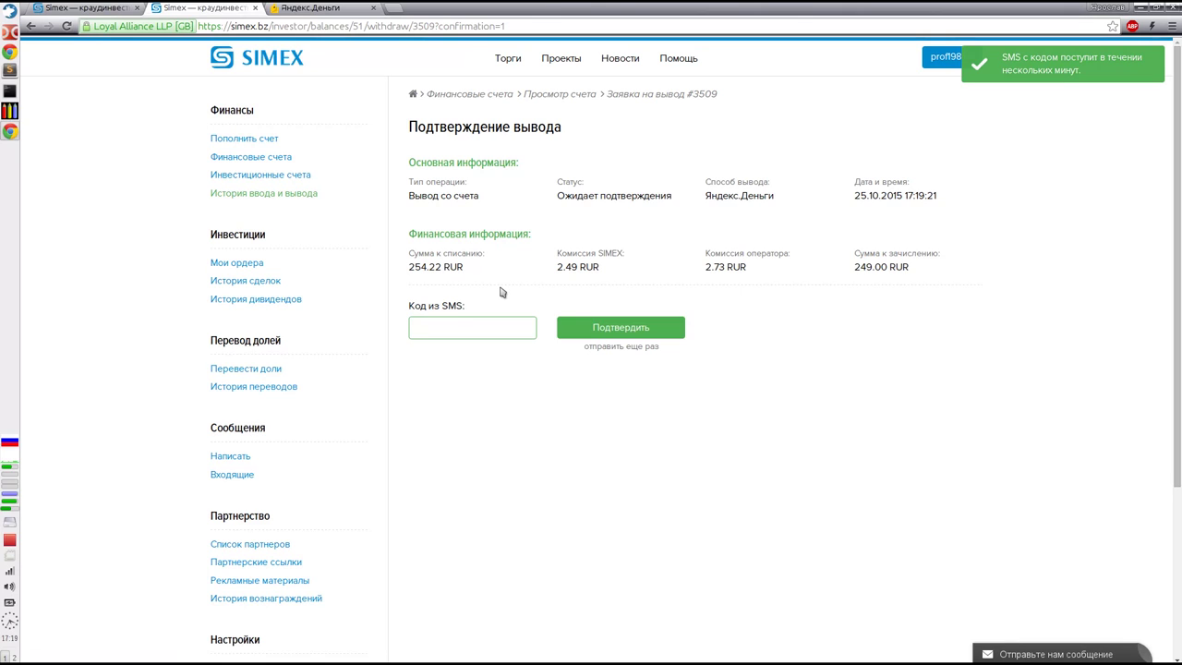
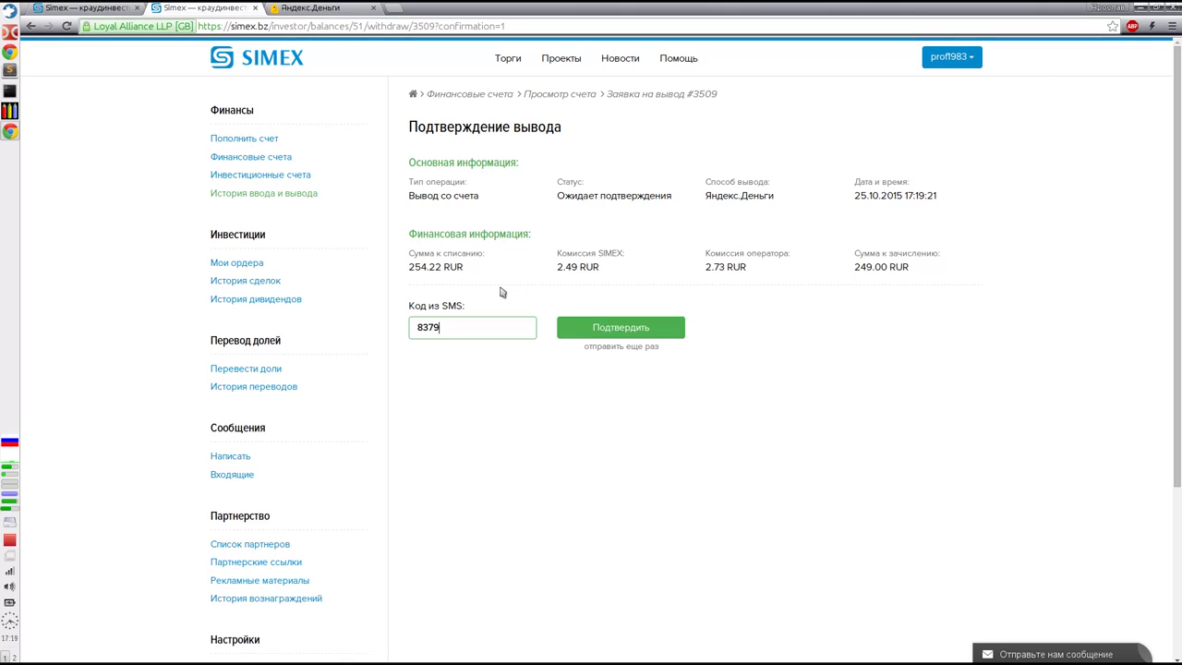
left_click(624, 332)
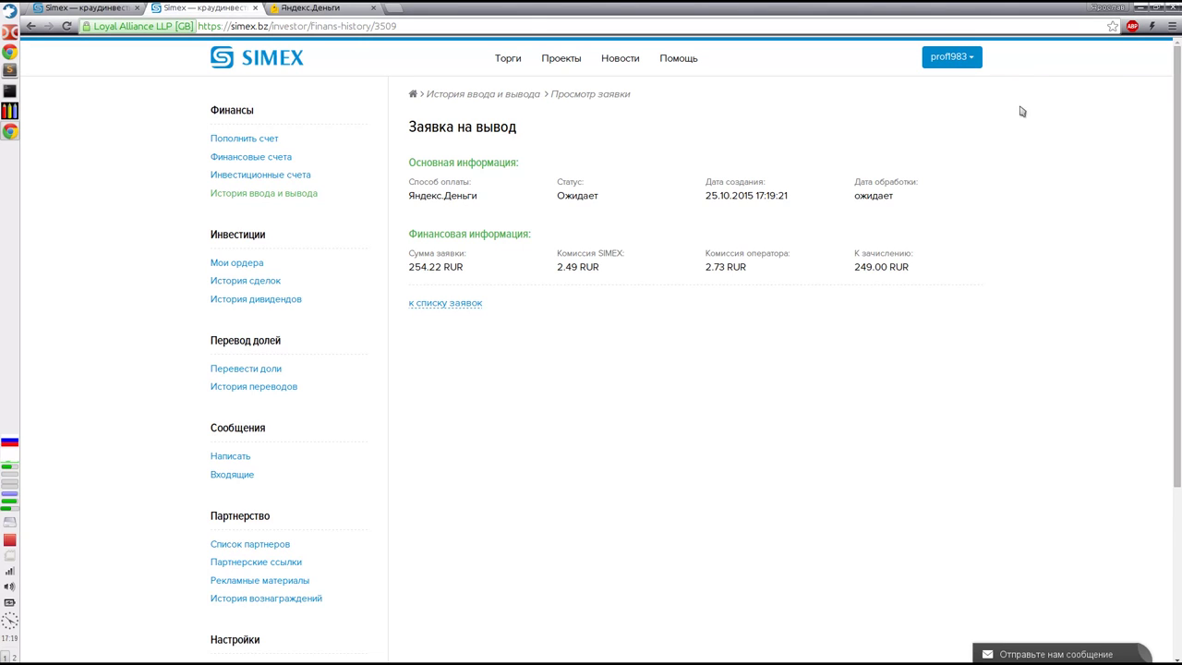
Open История вознаграждений under Партнерство and scroll through the empty list
scroll(499, 314, "down", 5)
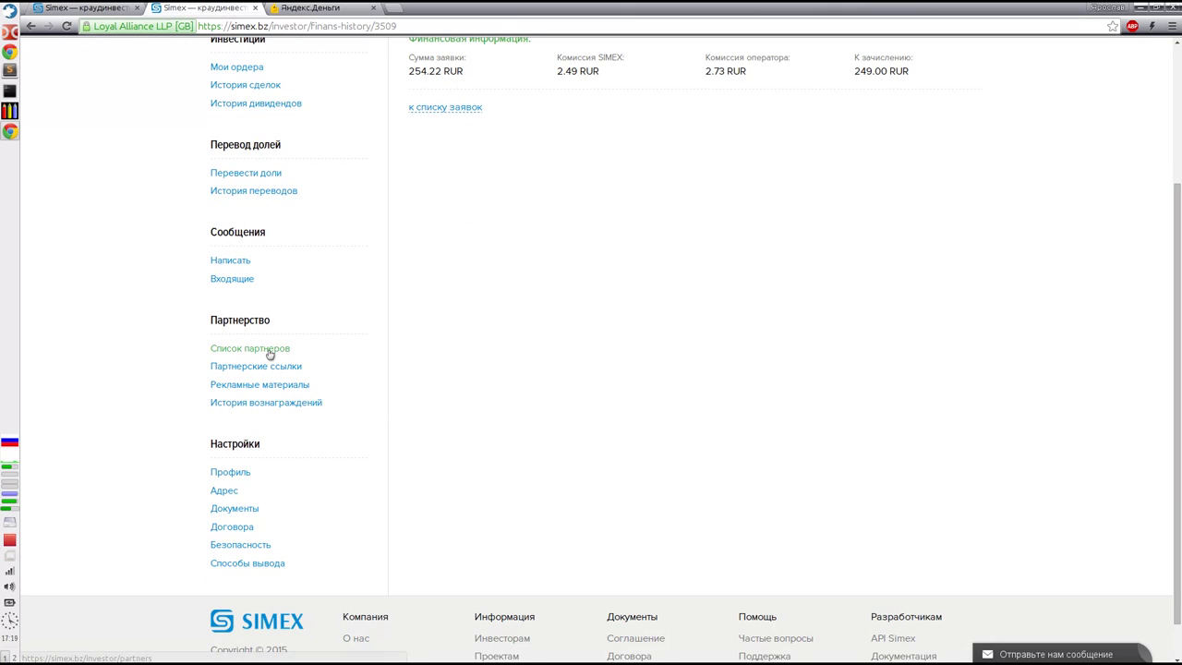
left_click(272, 406)
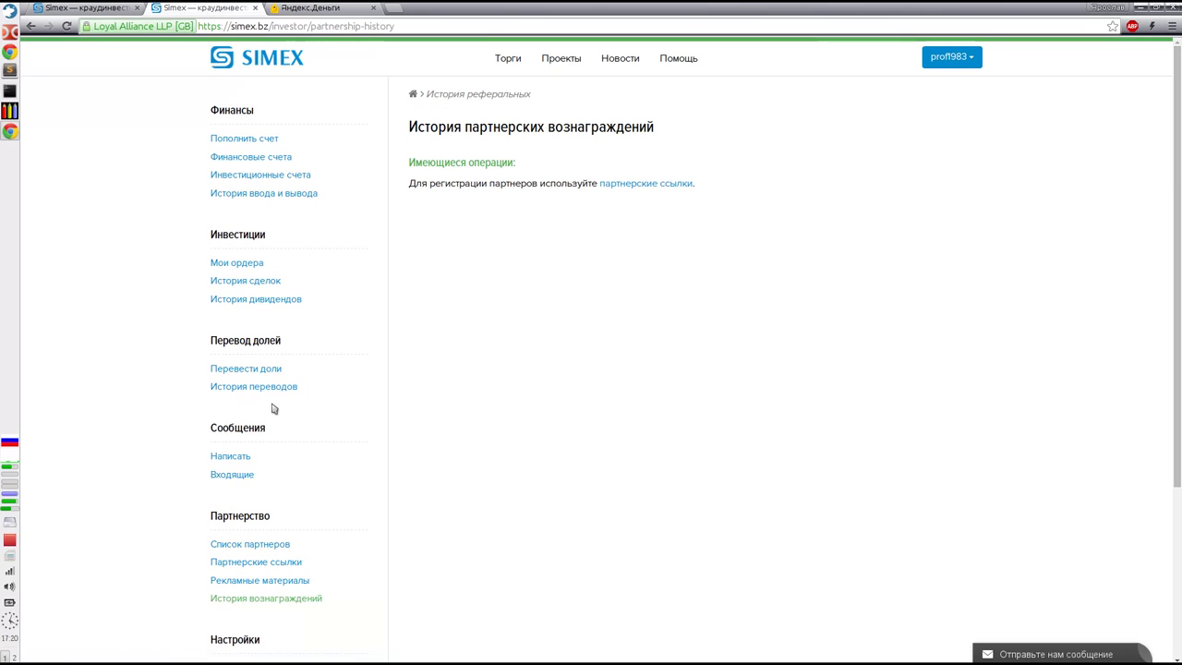
scroll(469, 292, "down", 1)
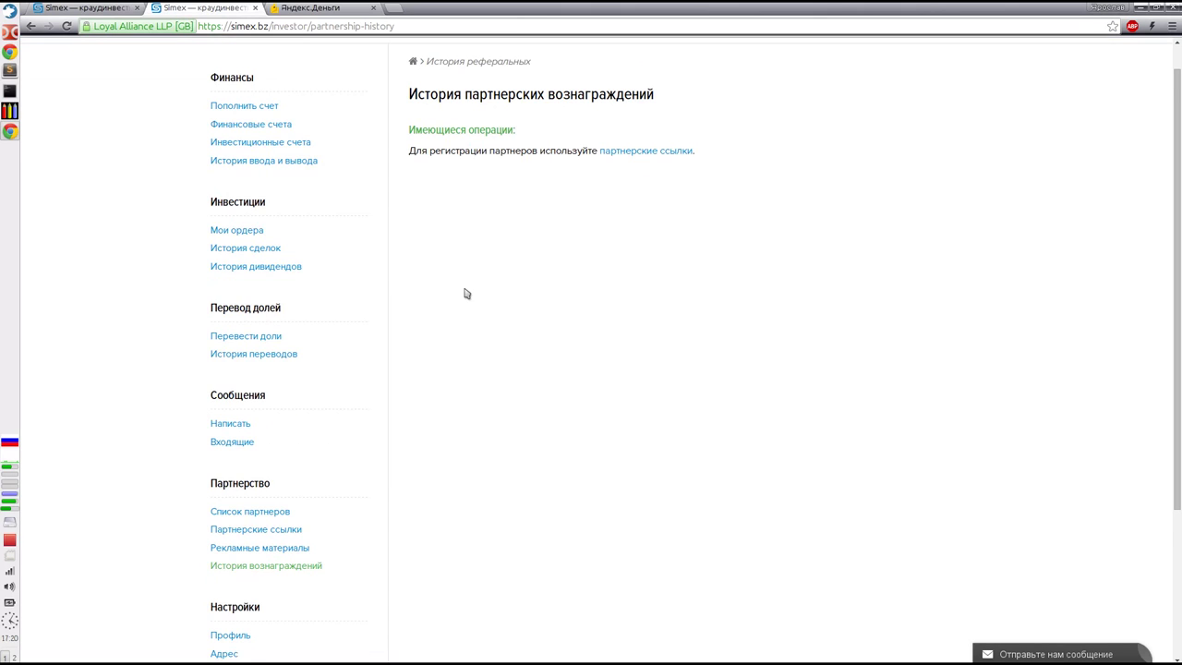
scroll(466, 293, "up", 1)
scroll(452, 318, "down", 3)
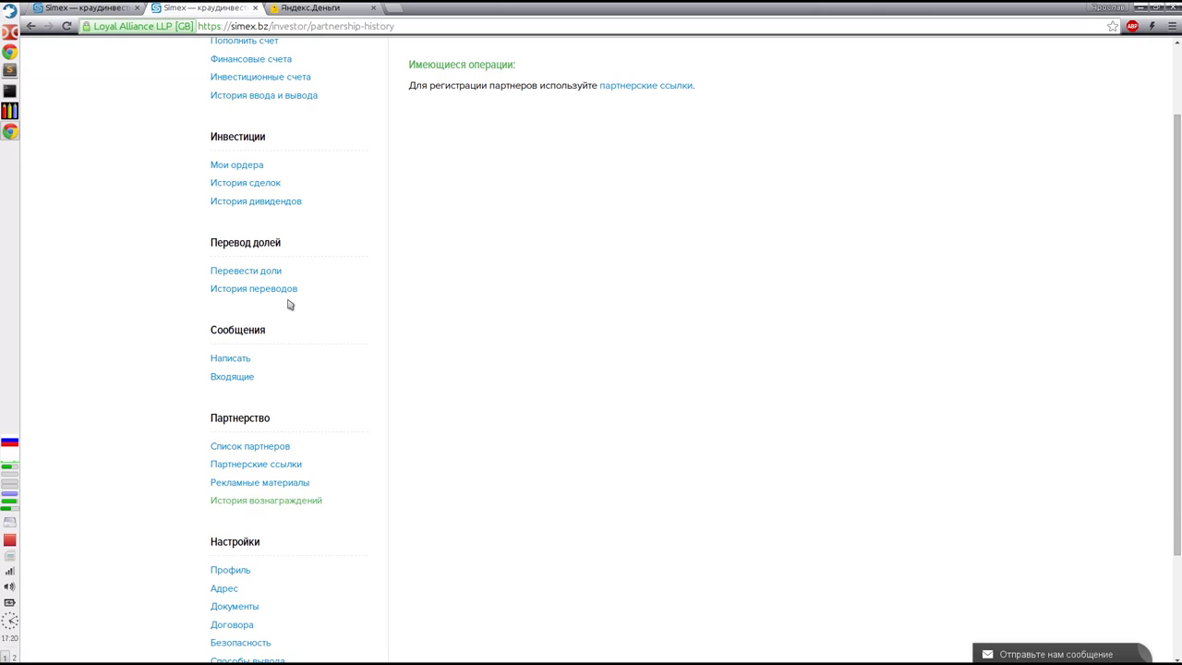
scroll(319, 349, "down", 4)
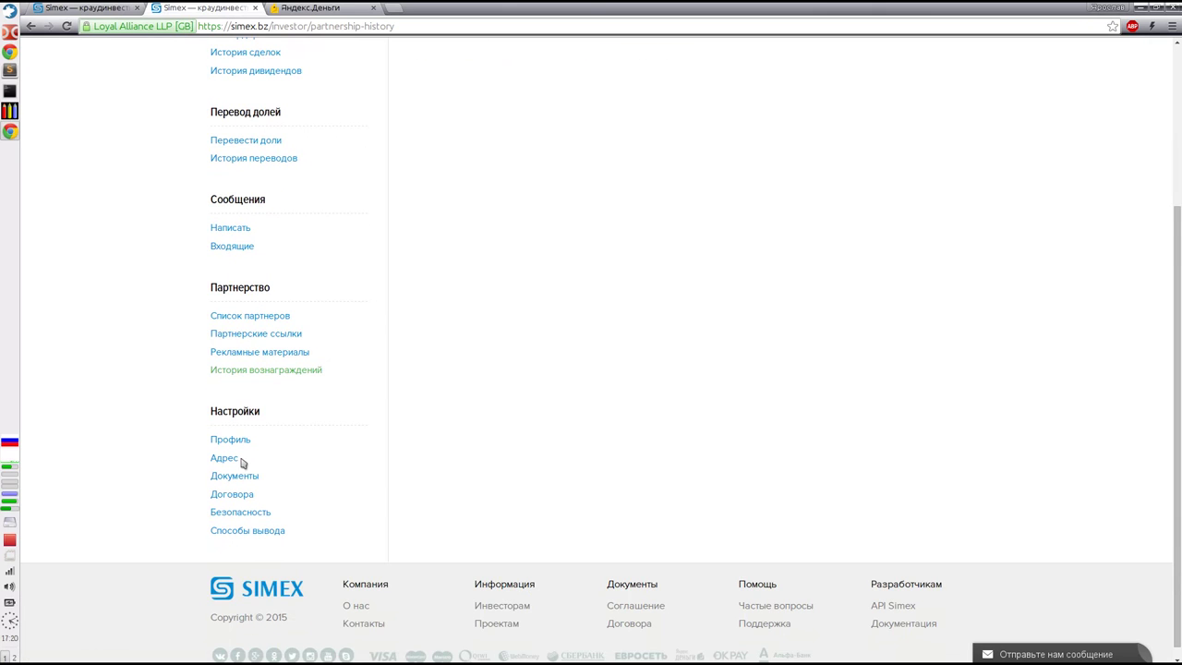
Open Способы вывода and view the Яндекс.Деньги RUR withdrawal method details
left_click(241, 532)
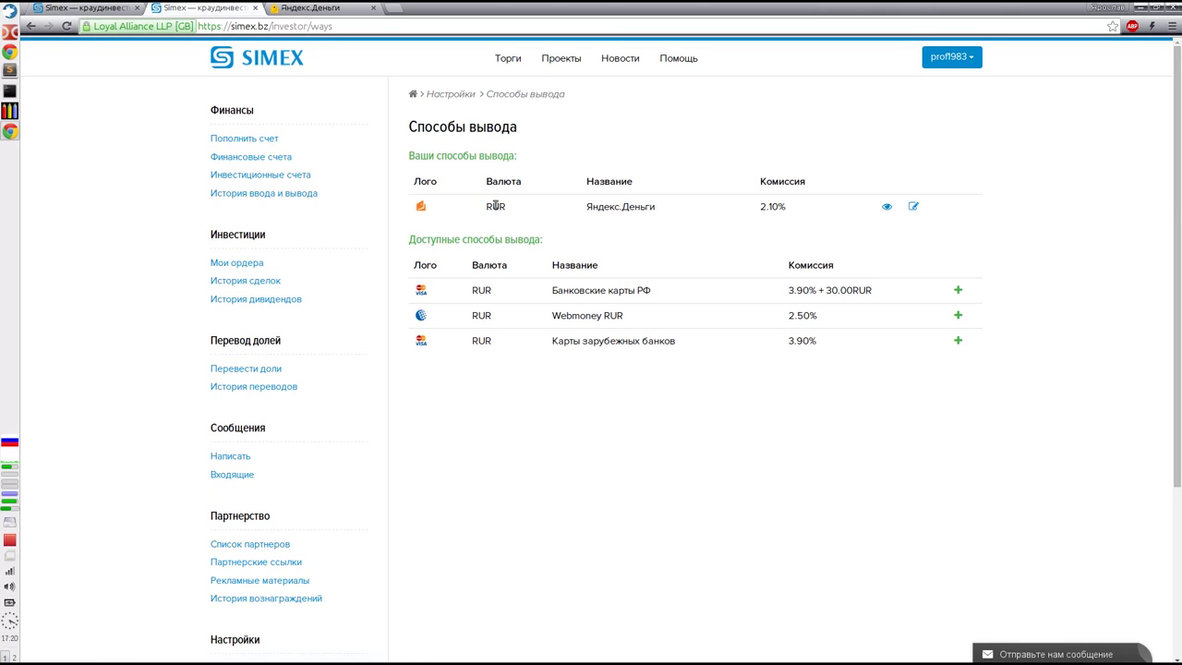
left_click_drag(495, 206, 525, 209)
left_click(887, 207)
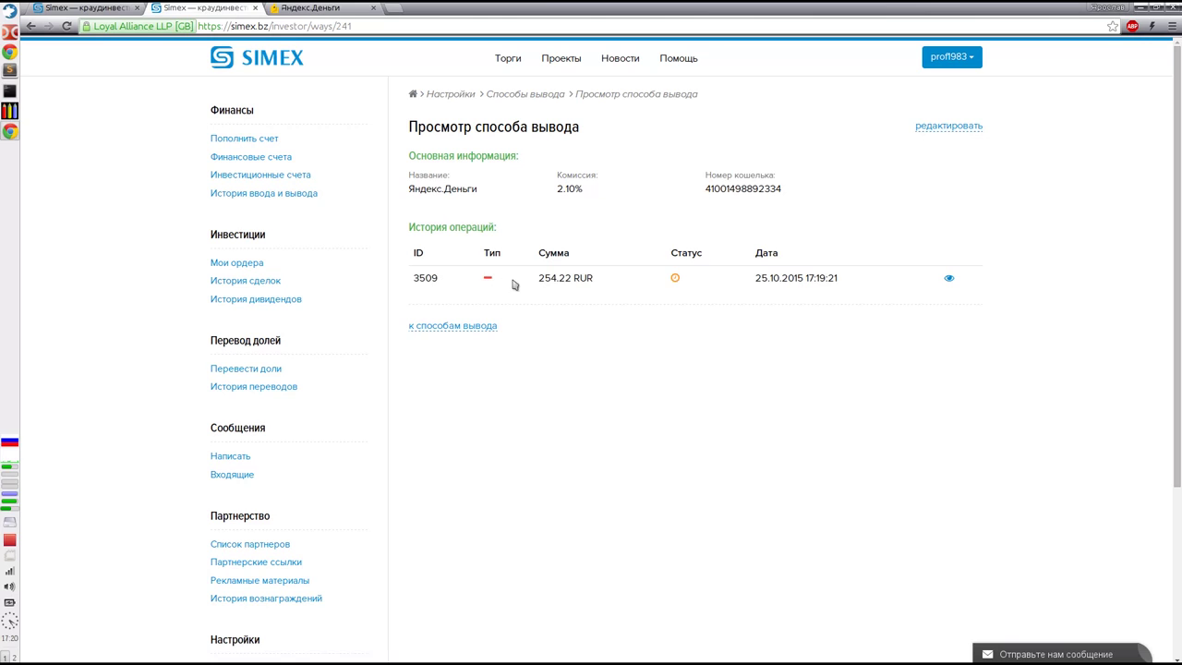
left_click_drag(544, 280, 604, 283)
left_click_drag(755, 278, 834, 278)
mouse_move(676, 280)
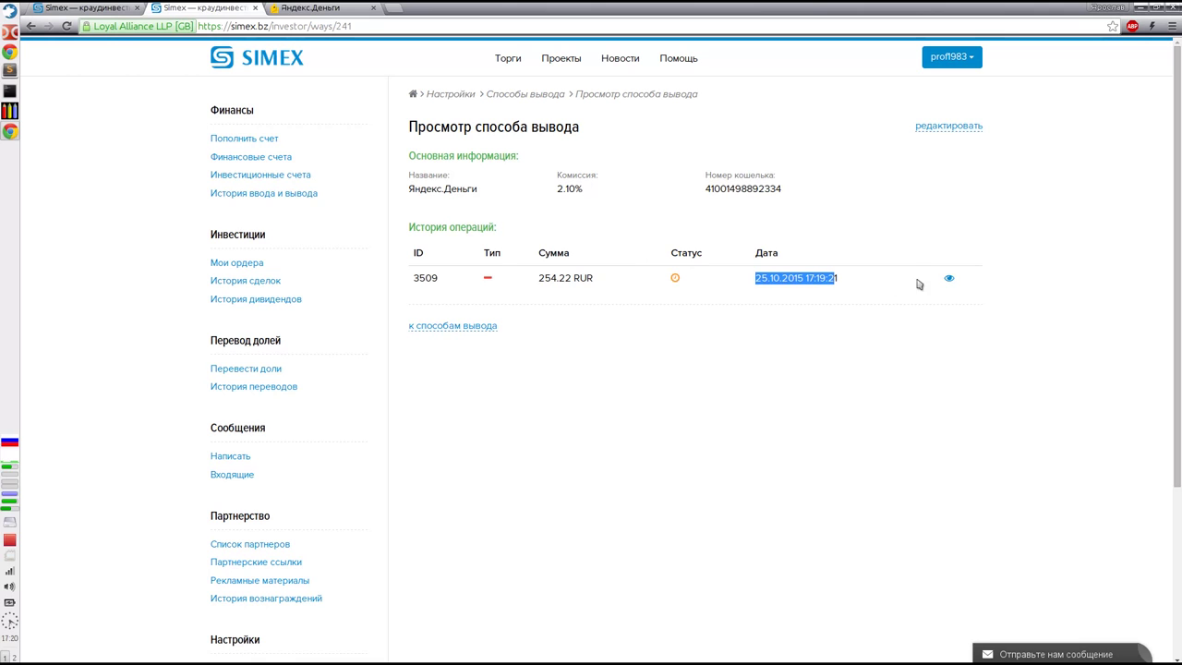
left_click(948, 278)
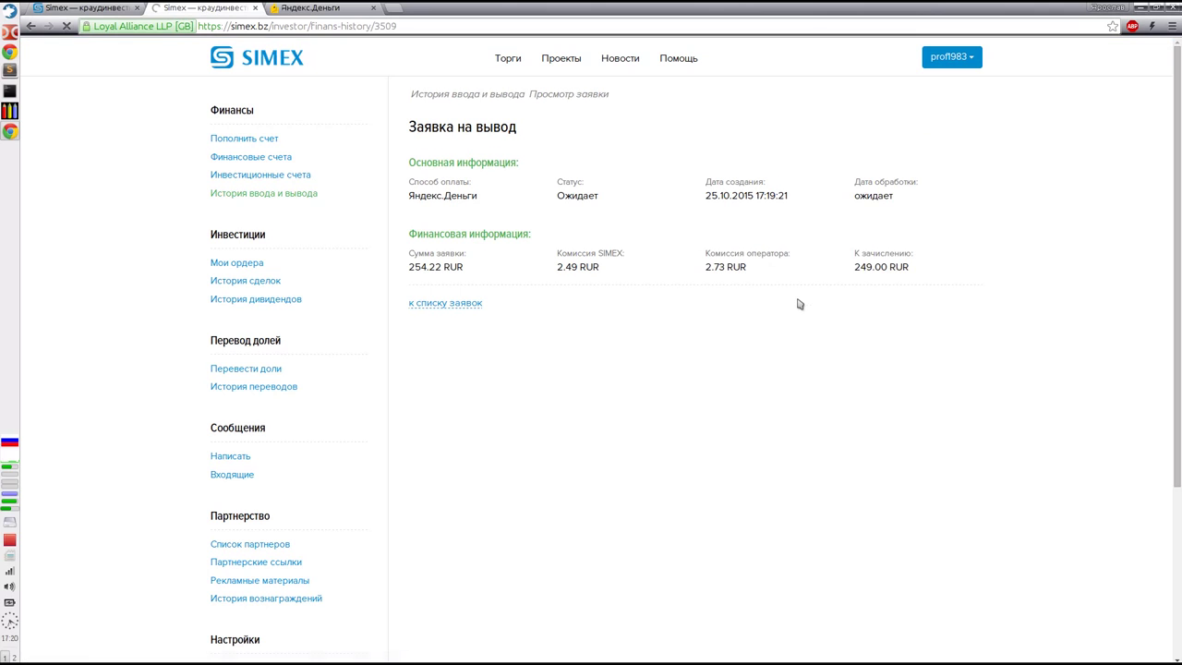
double_click(557, 198)
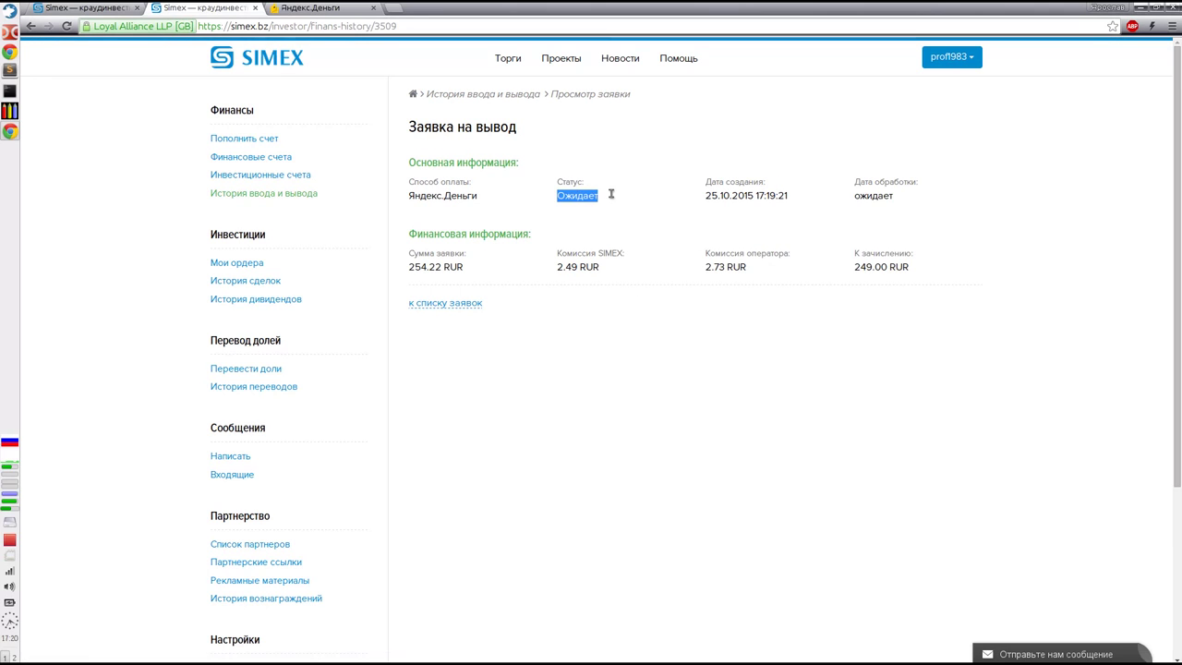
left_click_drag(854, 197, 887, 199)
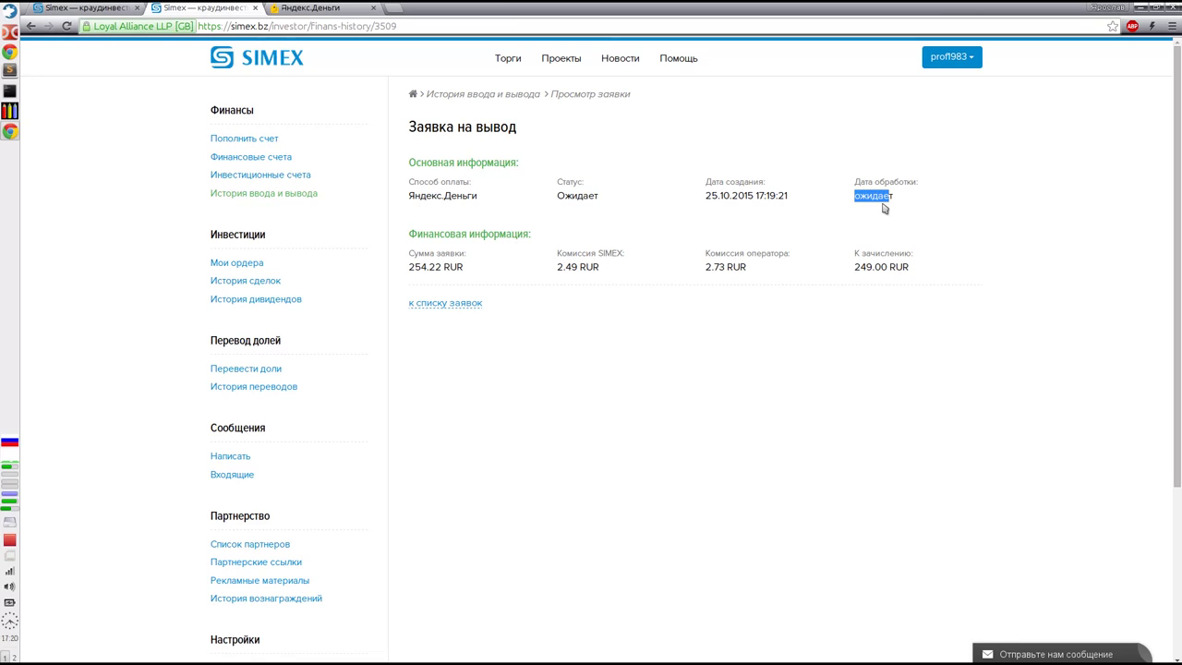
left_click(549, 245)
Reload the Yandex.Money wallet, check the SIMEX request, and return to find 249 ₽ credited
left_click(319, 9)
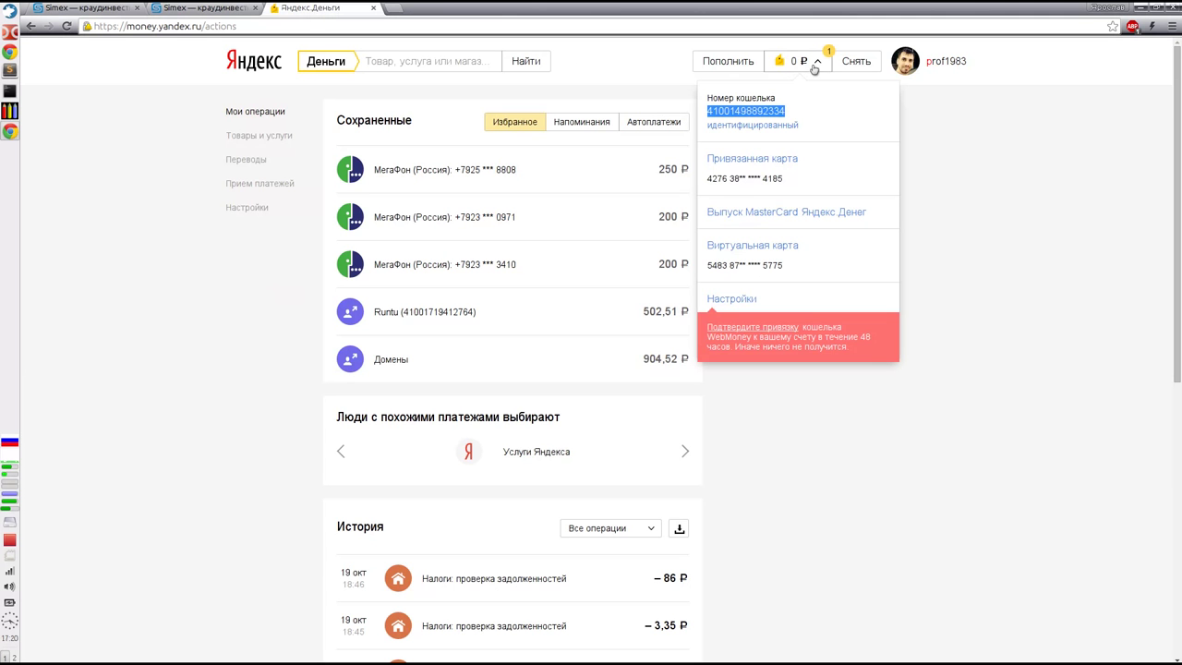
left_click(316, 27)
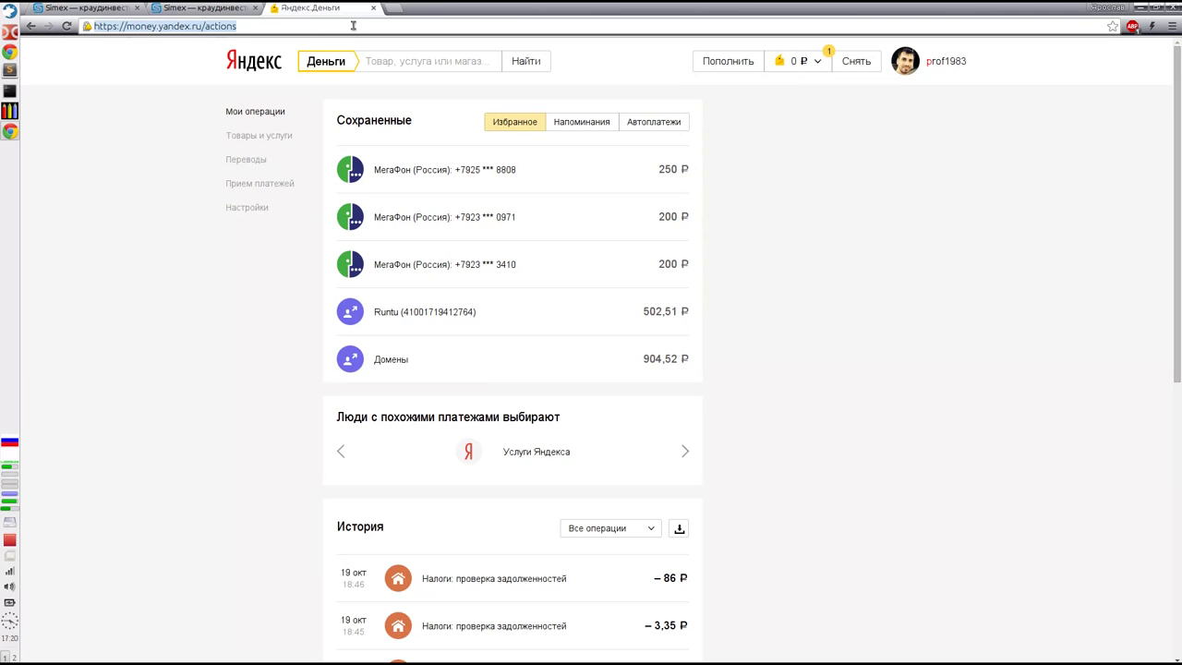
key("Return")
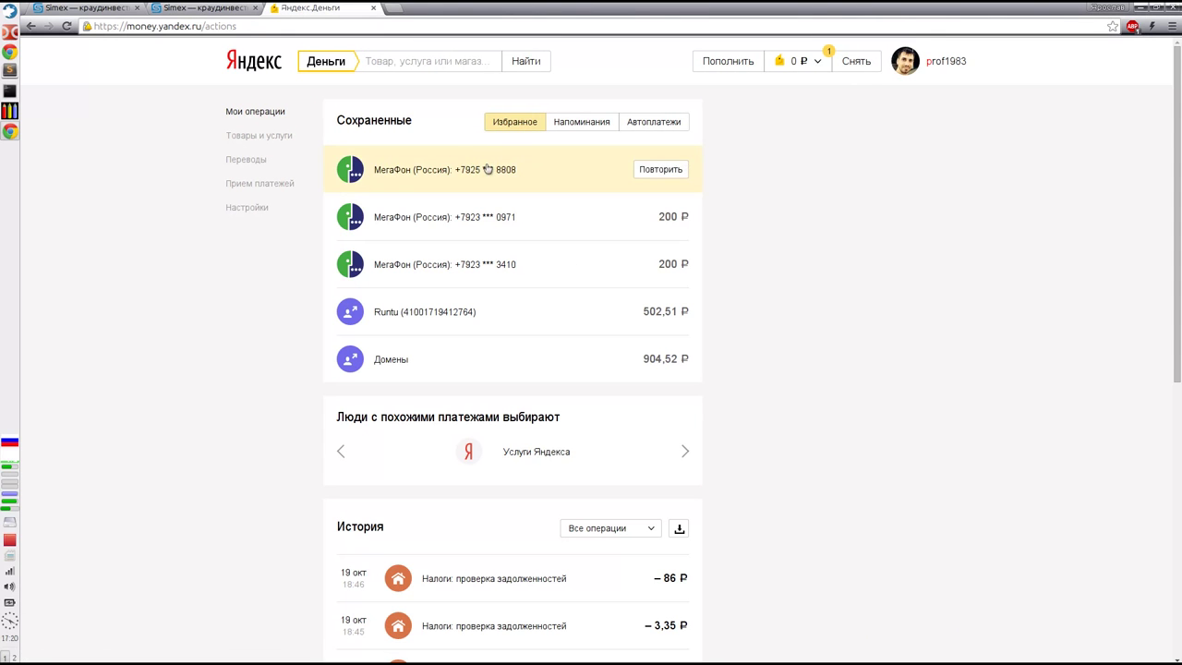
scroll(784, 238, "down", 2)
scroll(784, 238, "up", 2)
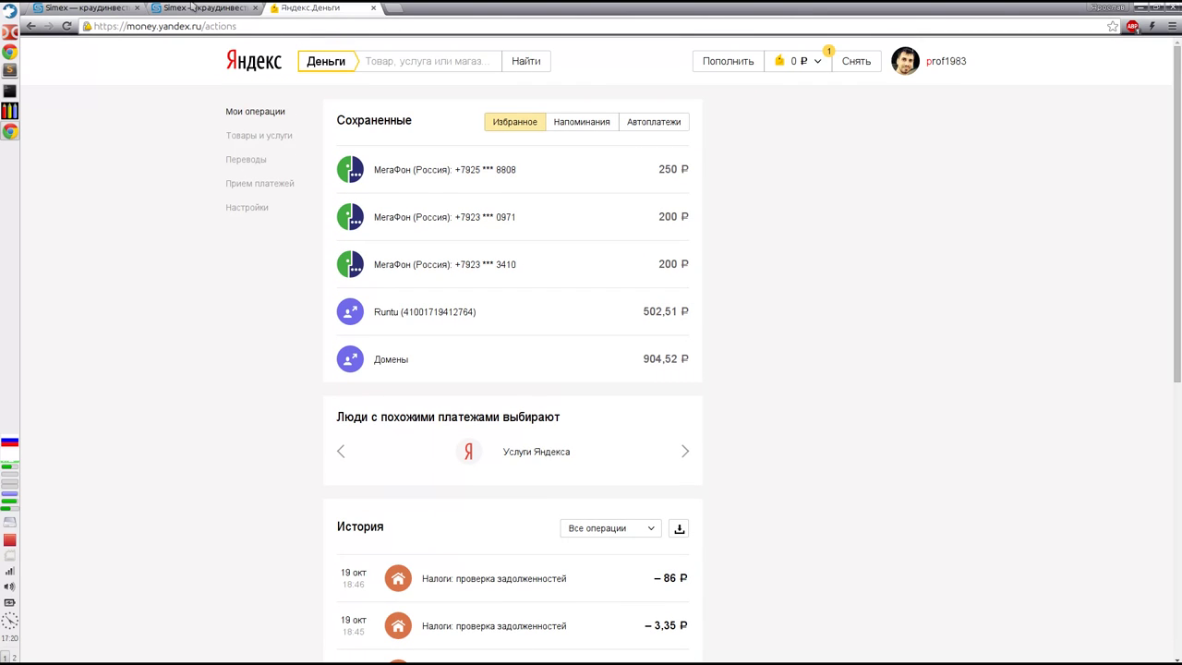
left_click(210, 8)
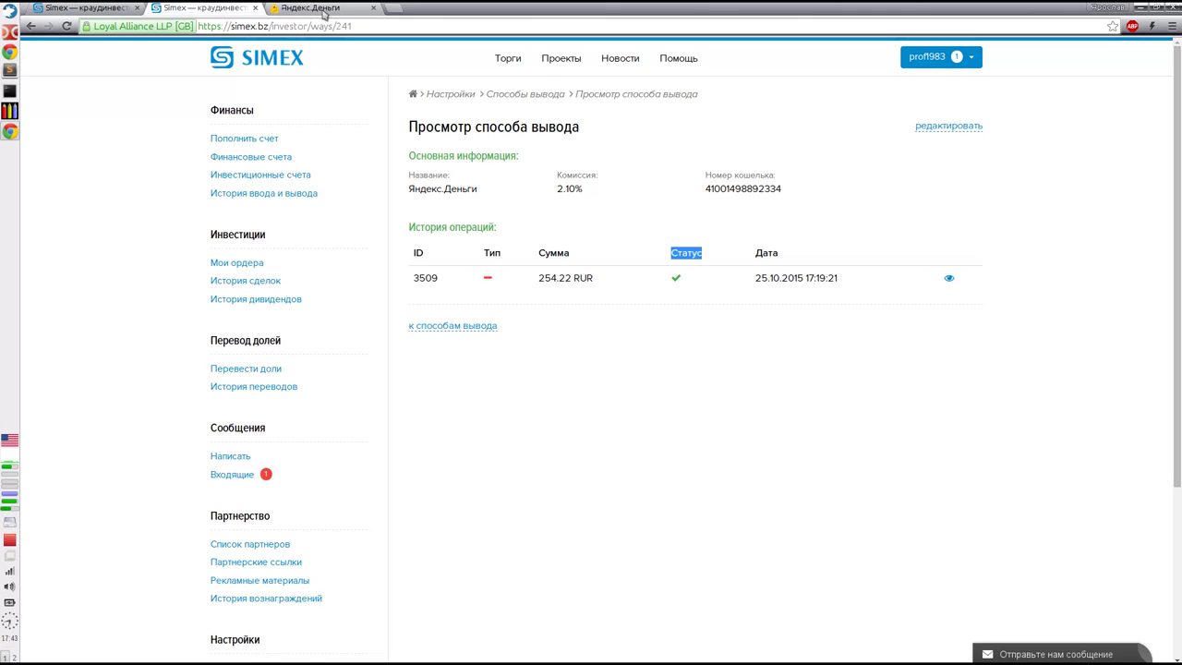
left_click(324, 12)
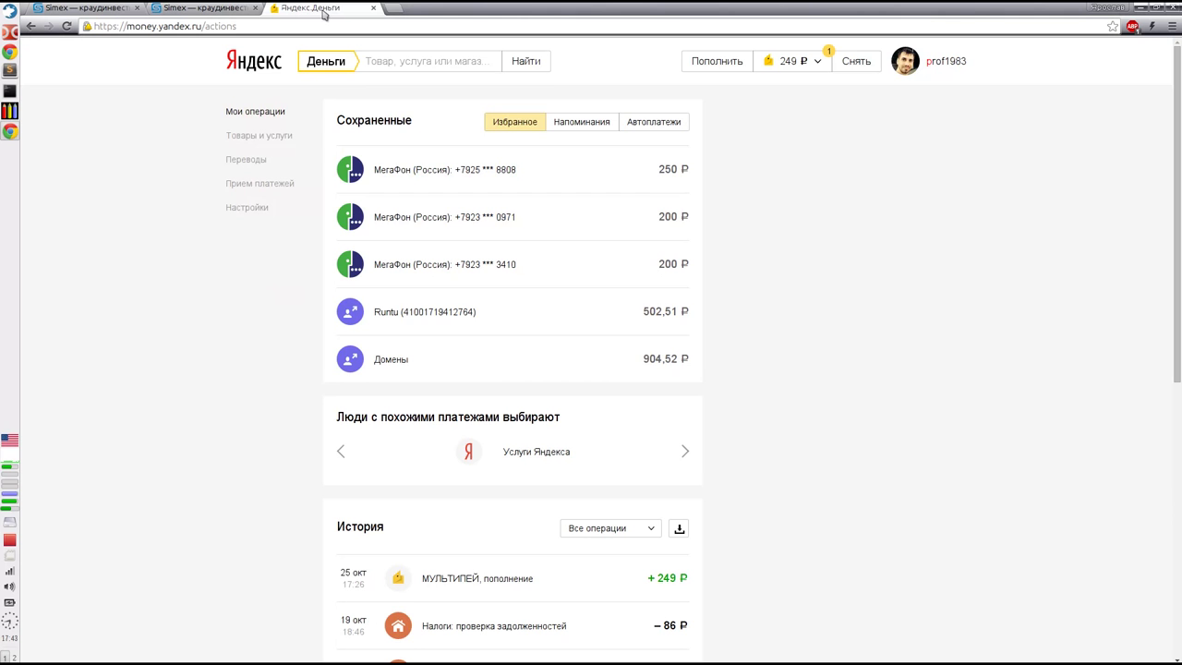
View the wallet details showing 249 ₽, then visit Переводы and Мои операции
left_click_drag(839, 84, 748, 82)
left_click(805, 61)
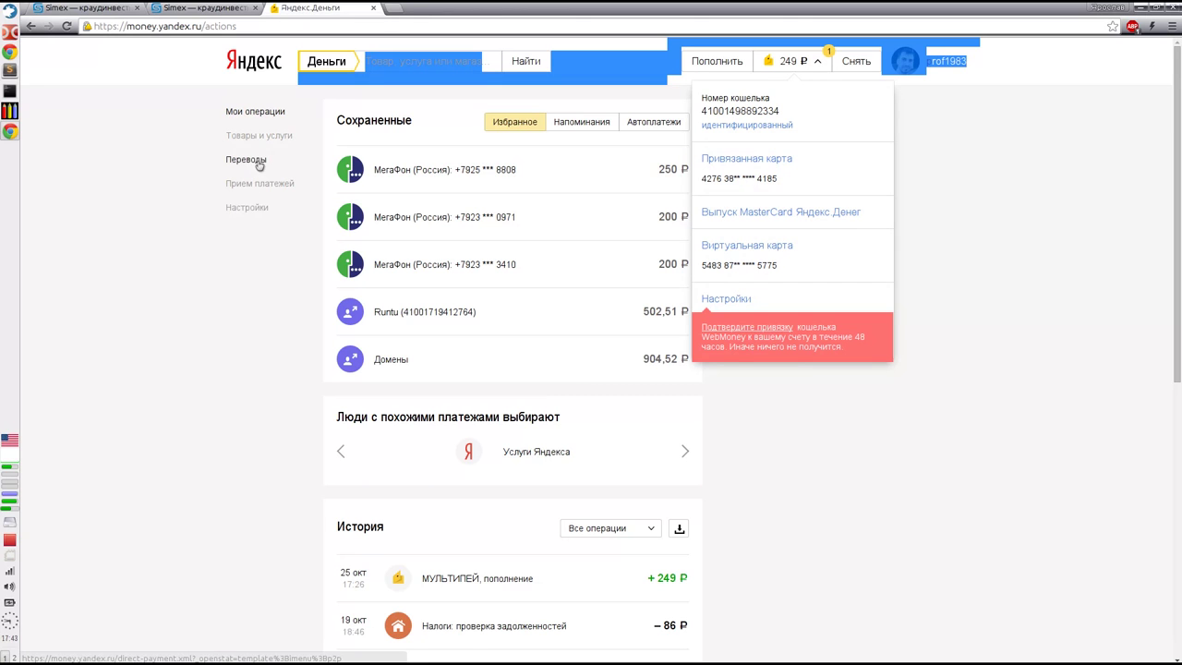
left_click(260, 161)
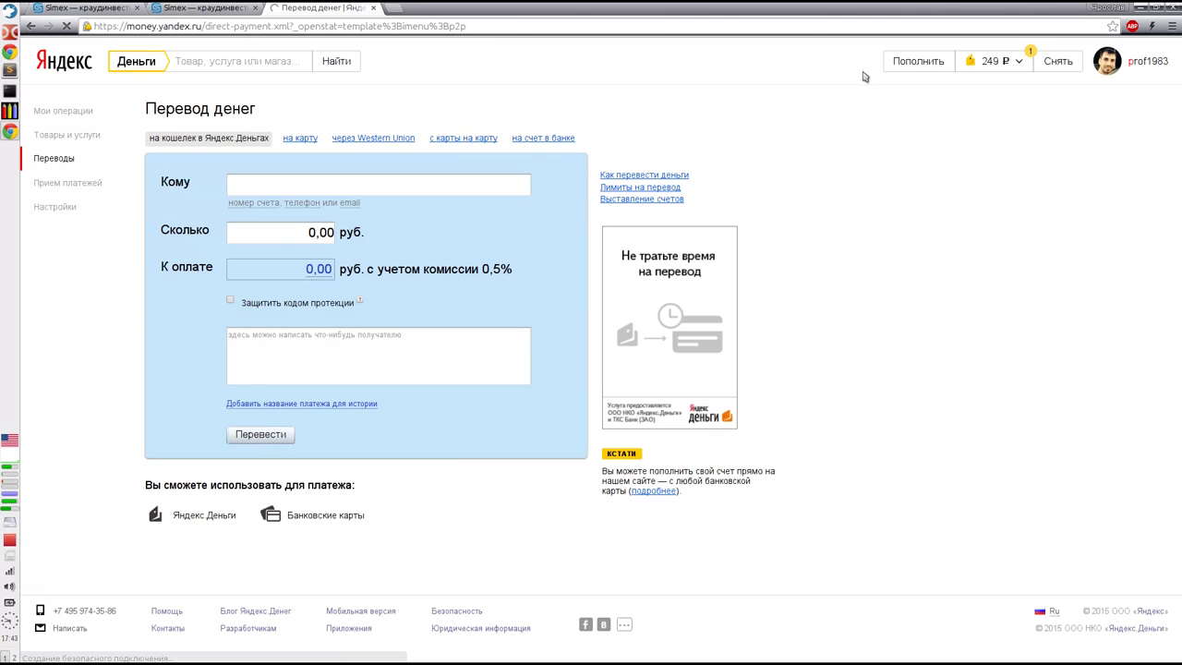
left_click(999, 65)
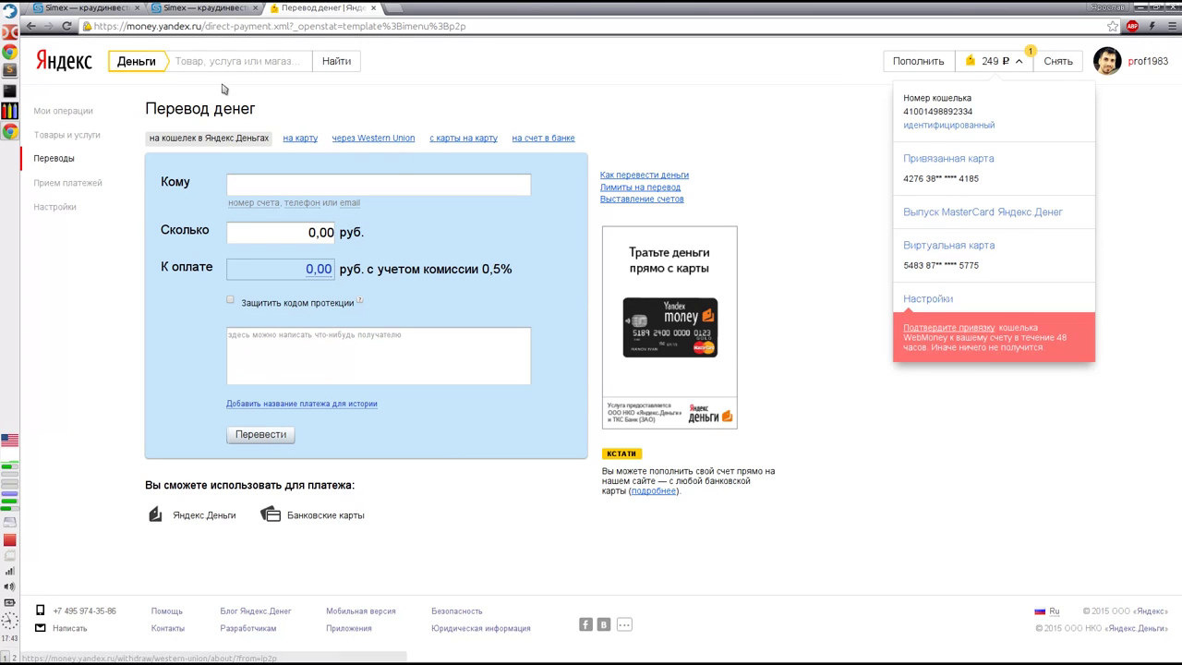
left_click(74, 117)
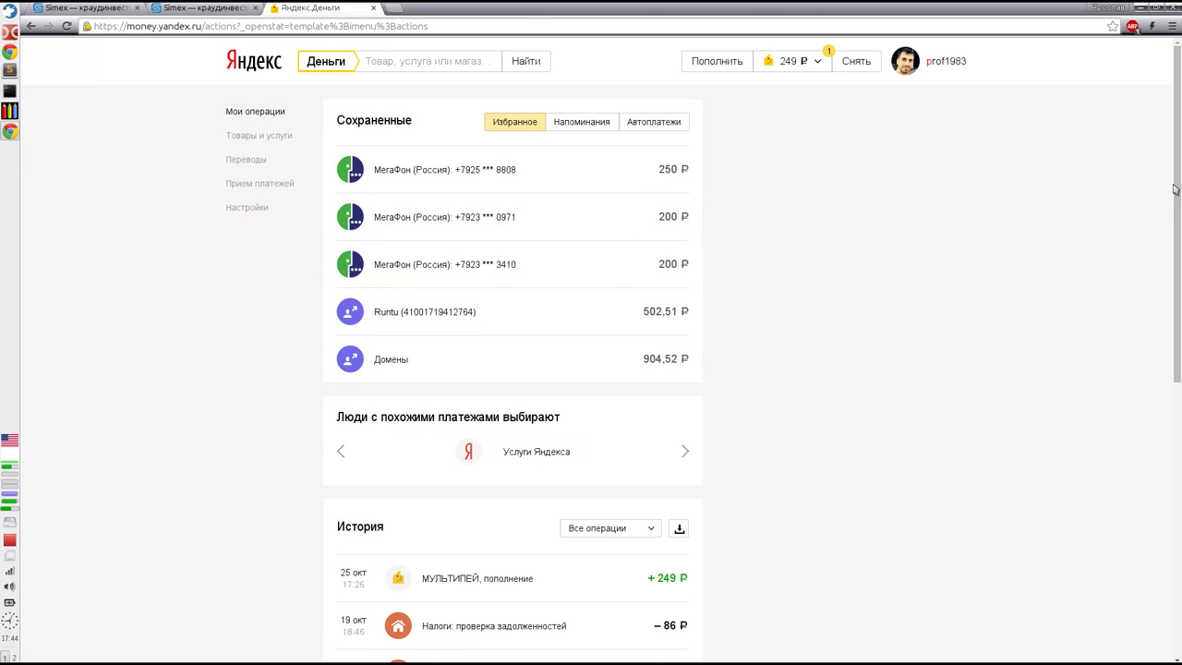
Open the Прием платежей tools page and show the wallet details again
left_click_drag(1178, 189, 1029, 90)
left_click(280, 188)
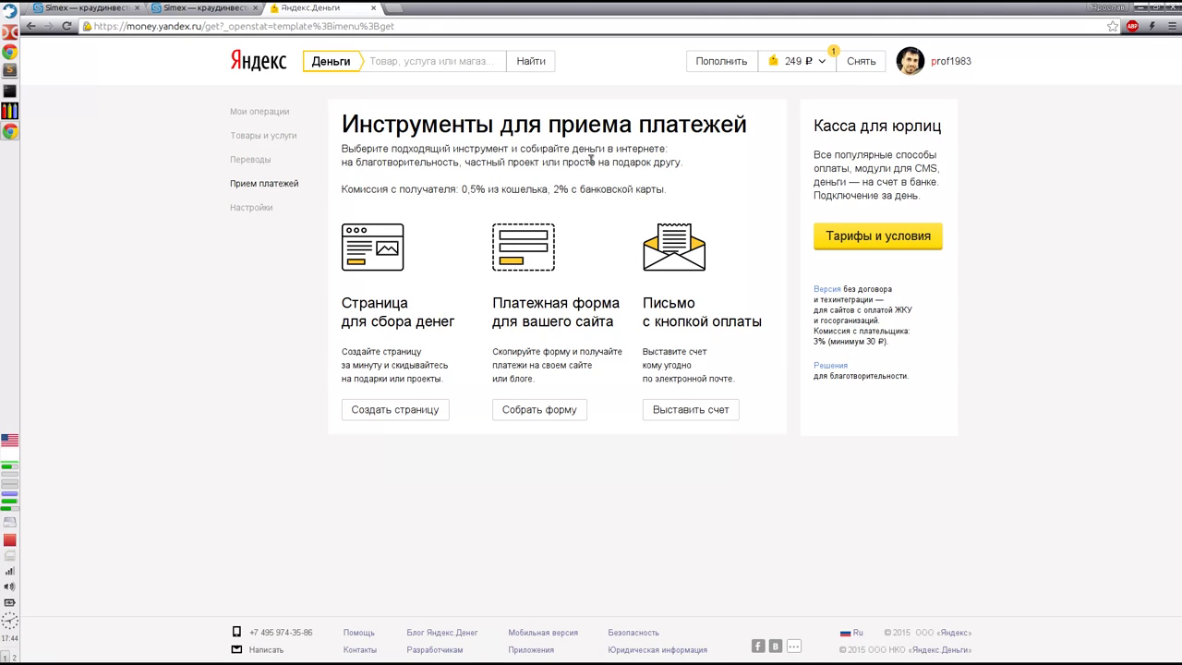
left_click(831, 57)
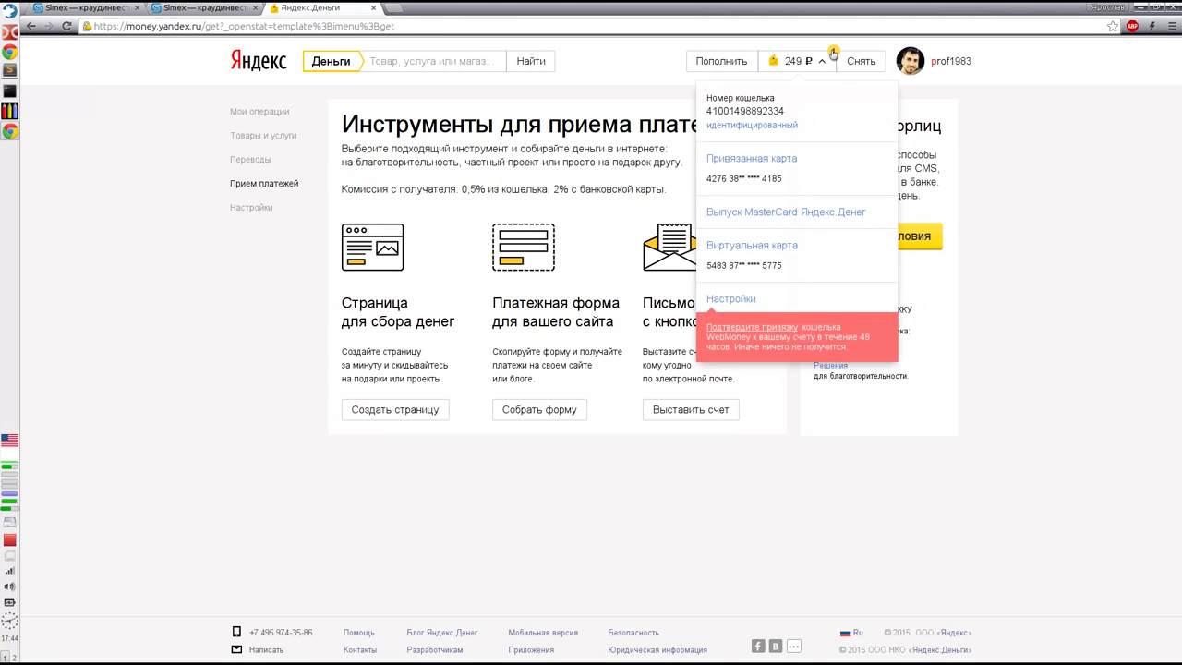
left_click(834, 53)
left_click(834, 54)
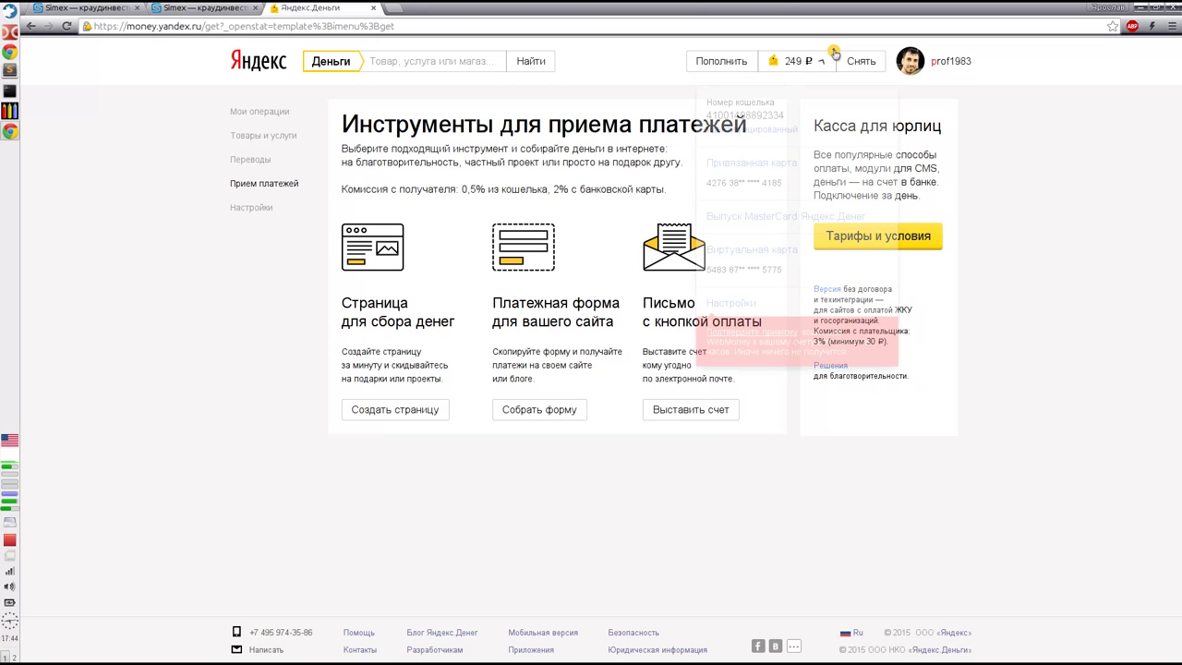